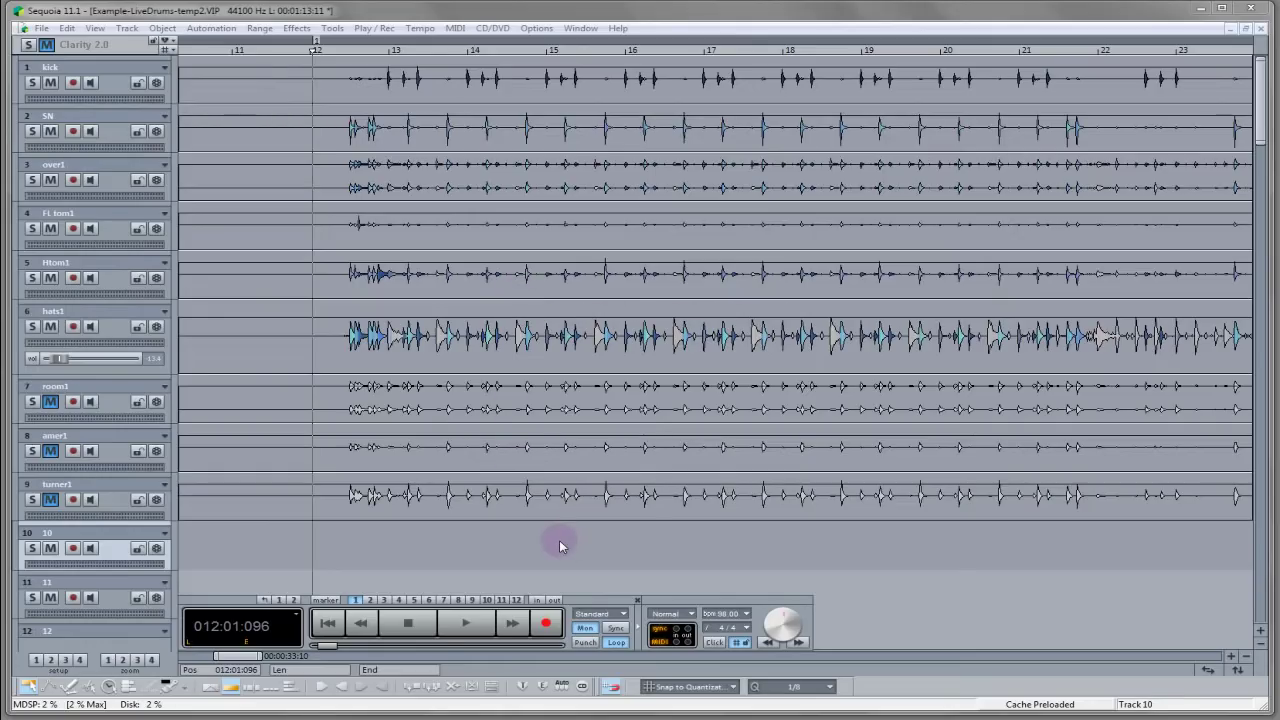
Step: Play back the multitrack drum recording from bar 12 and stop it
key(space)
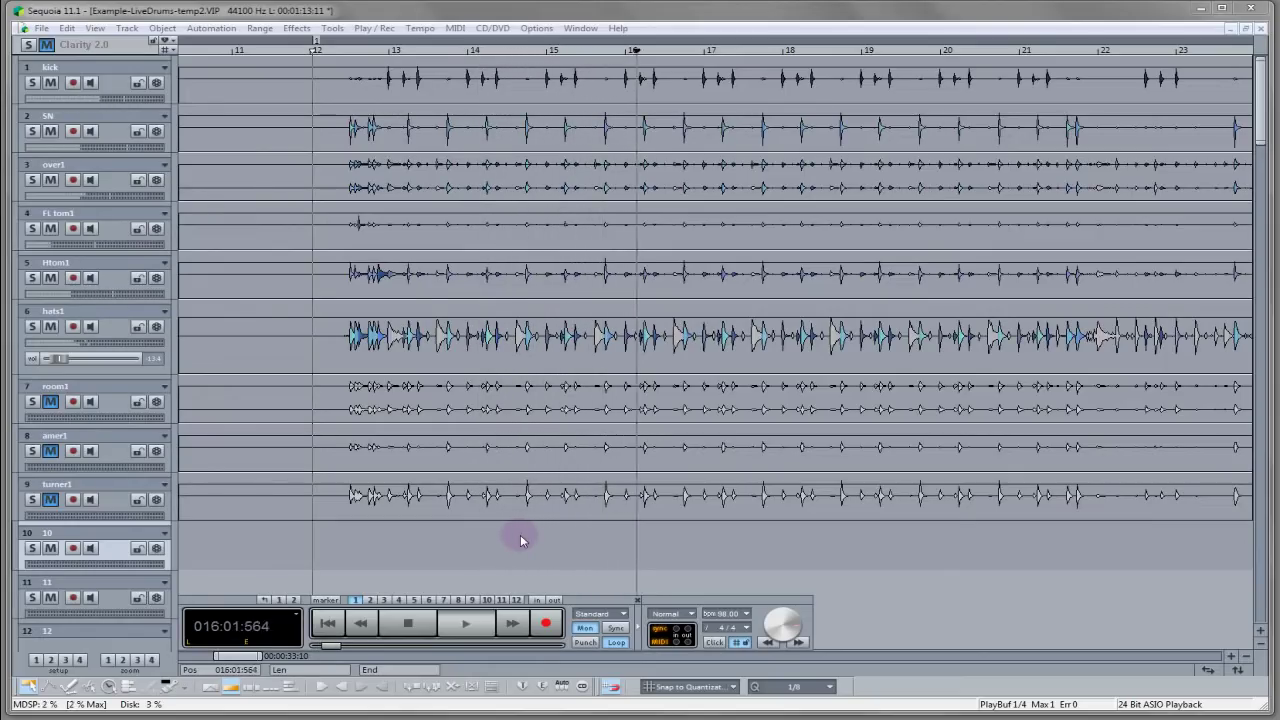
key(space)
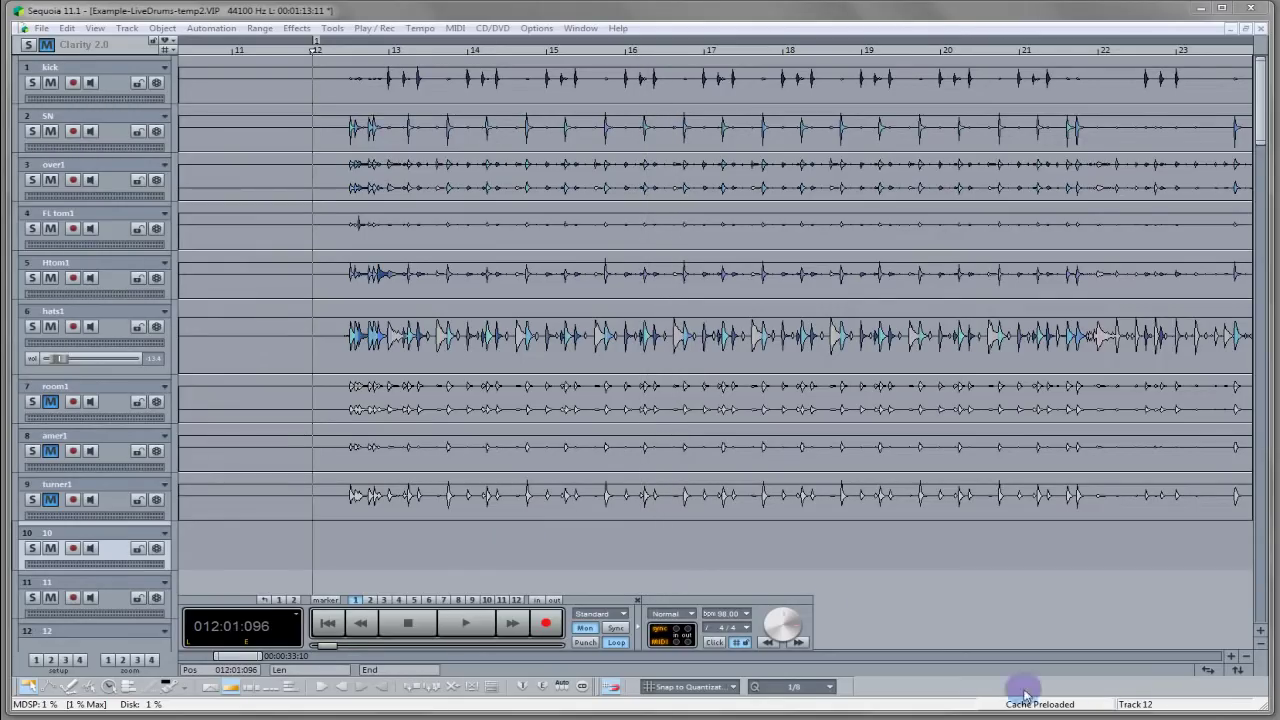
click(465, 621)
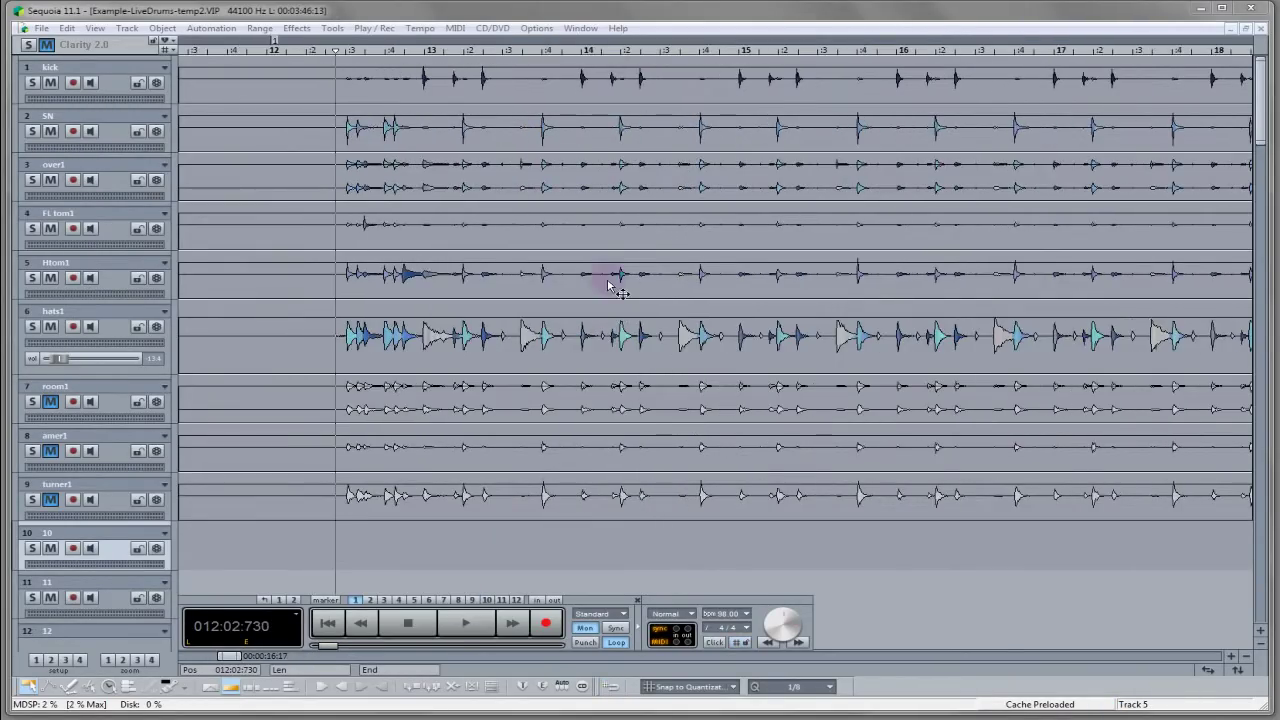
Step: Try marking a range over bars 15 and 16 and selecting the clips across all nine drum tracks
drag(735, 51, 1066, 51)
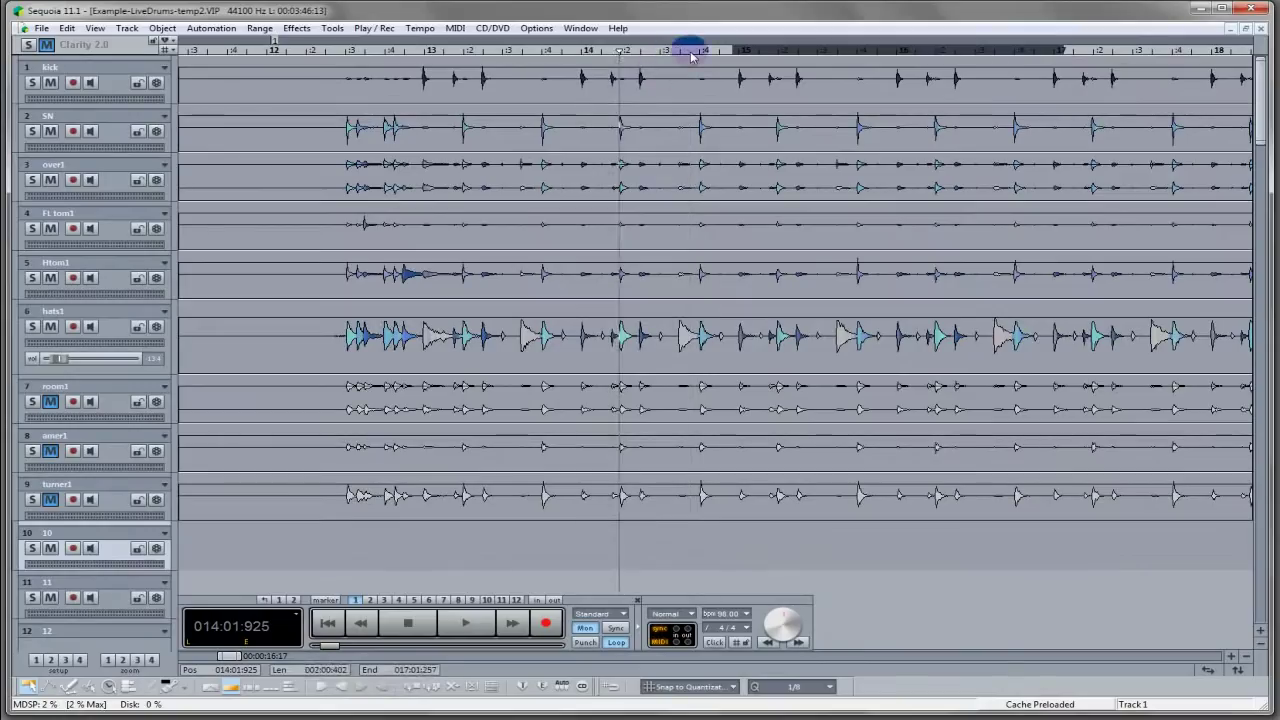
click(691, 52)
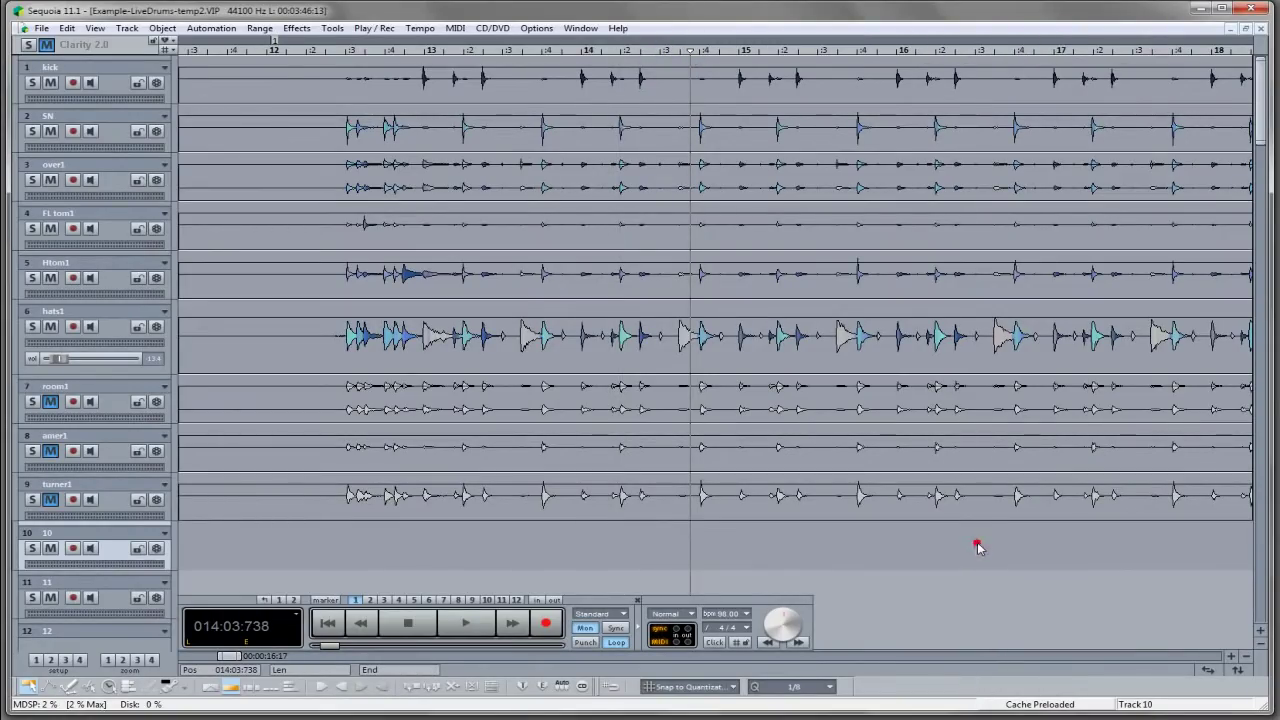
click(894, 263)
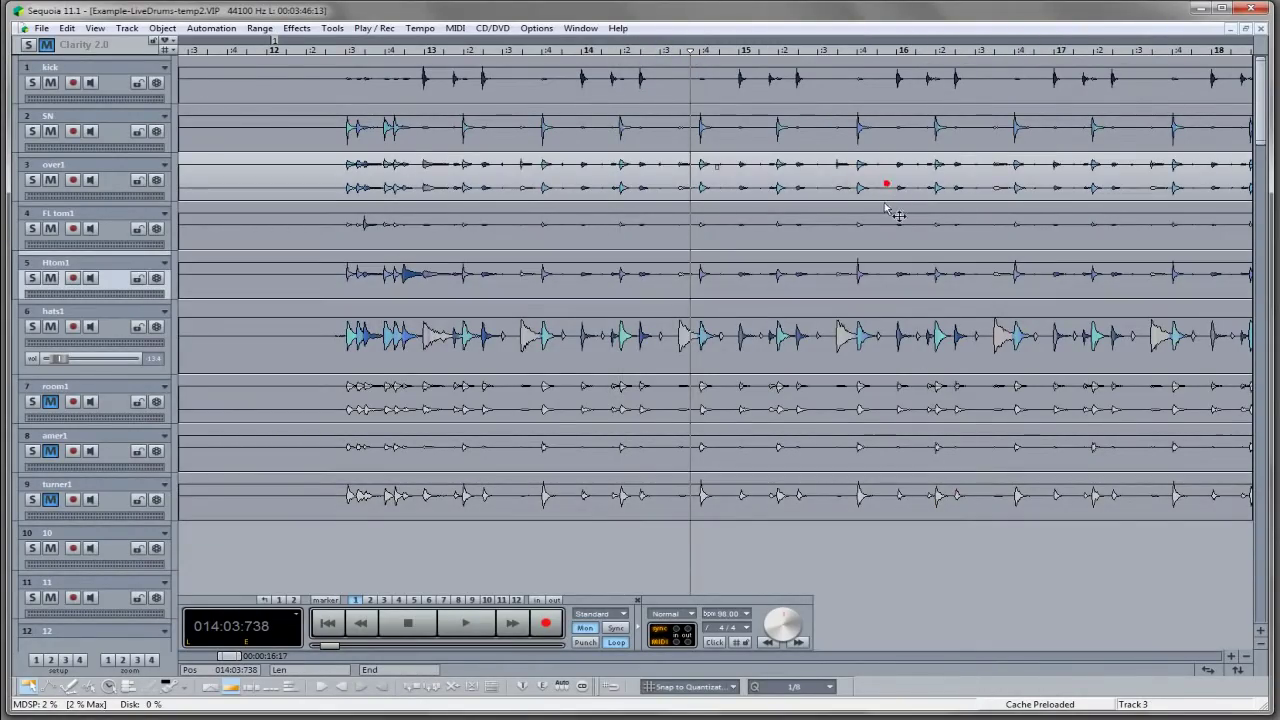
drag(937, 560, 712, 95)
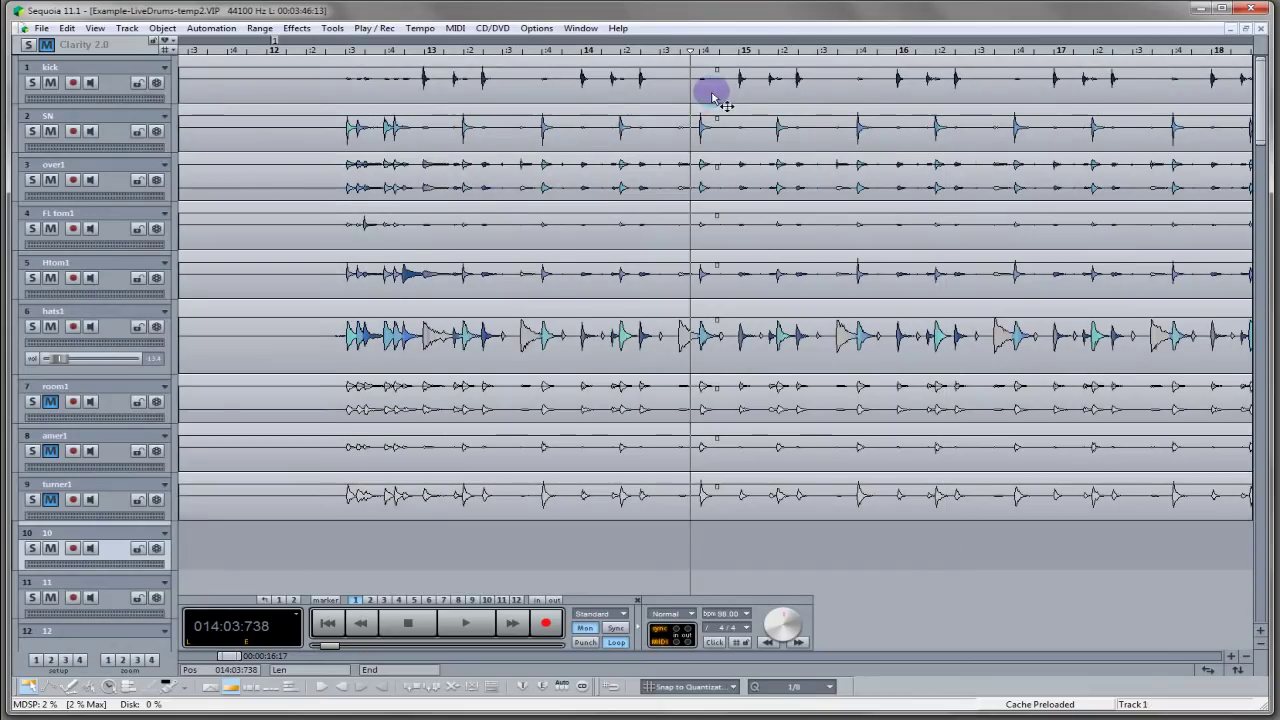
click(942, 542)
click(938, 497)
click(932, 546)
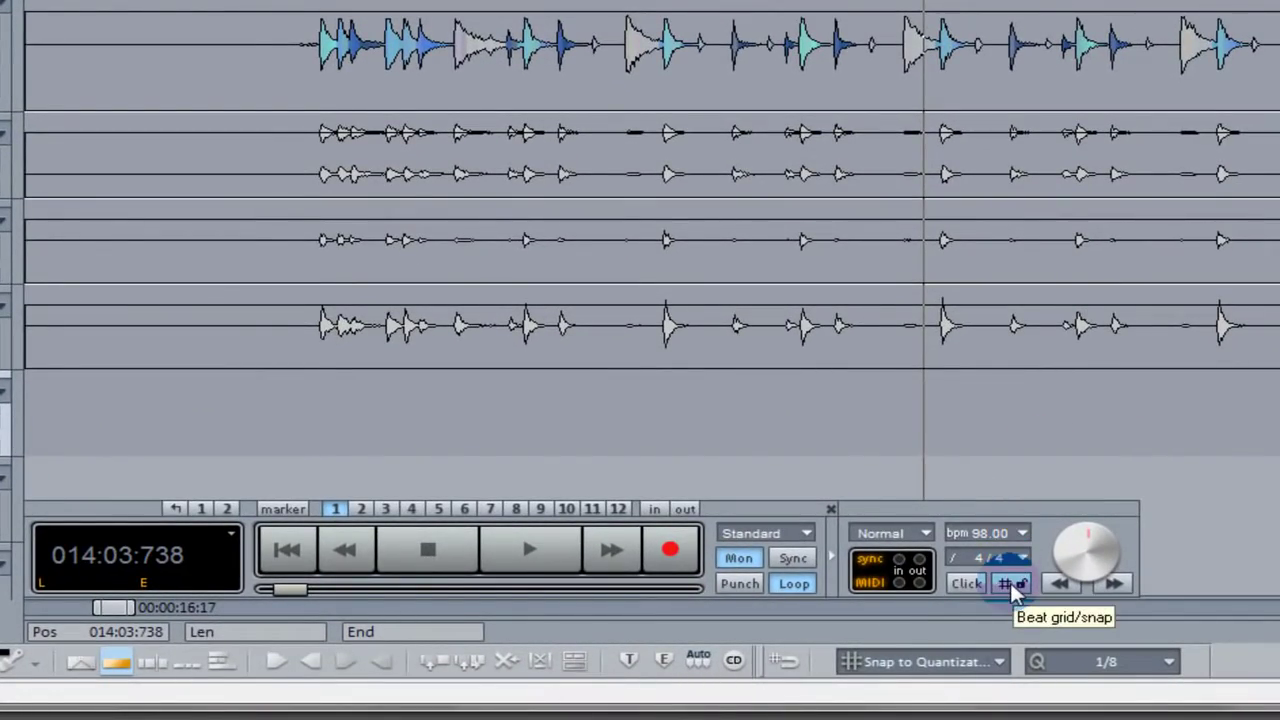
Step: Turn on the beat grid for the arrangement, trying the snap toggle off and on
click(1012, 586)
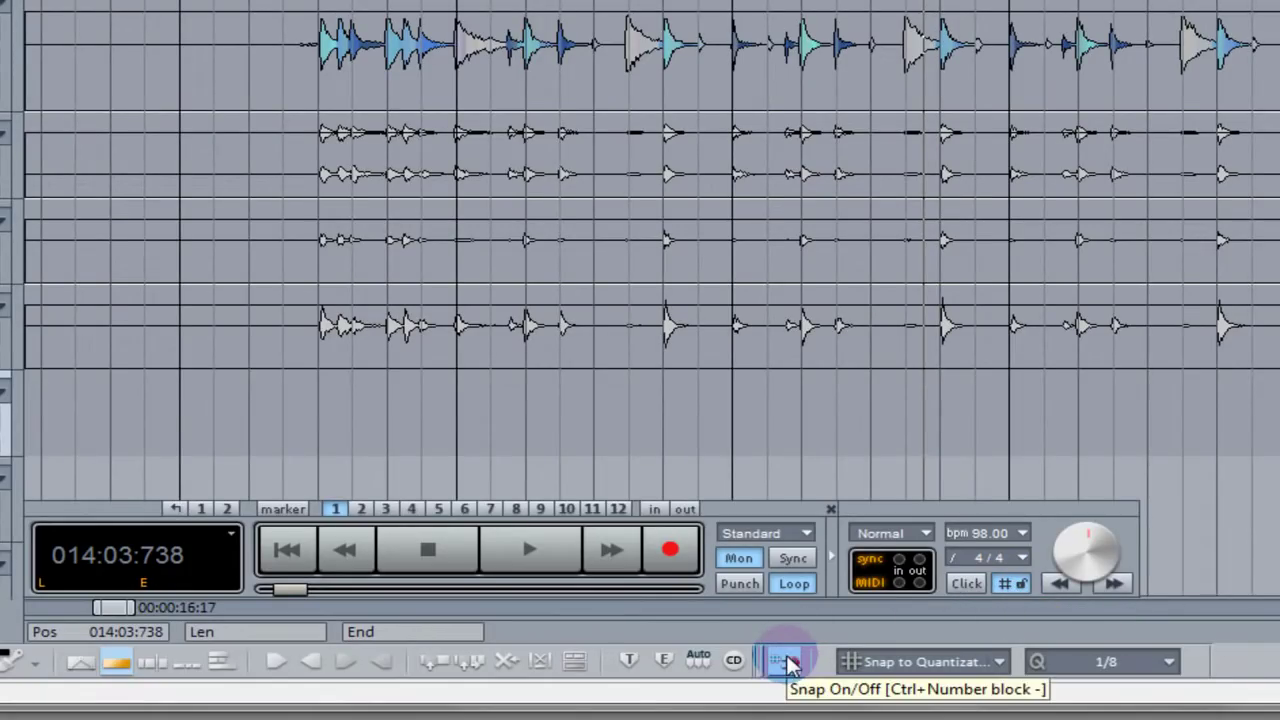
click(787, 660)
click(780, 658)
click(998, 582)
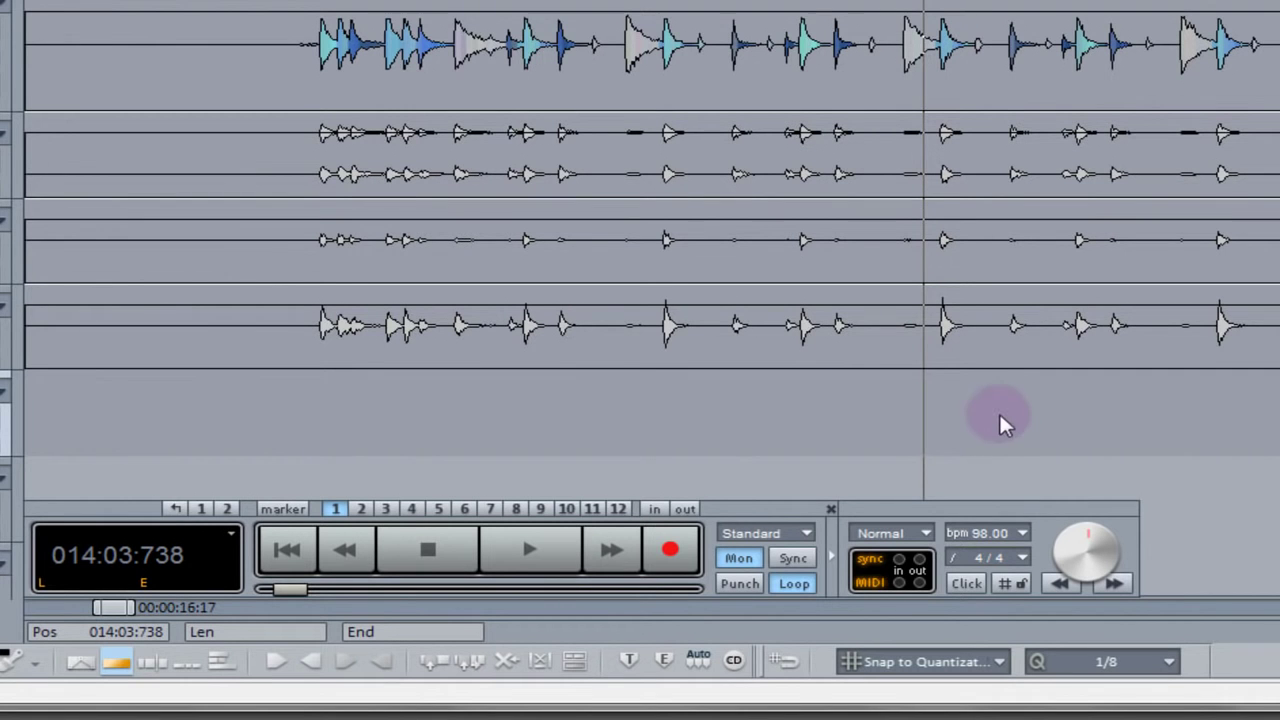
key(ctrl+numbersign)
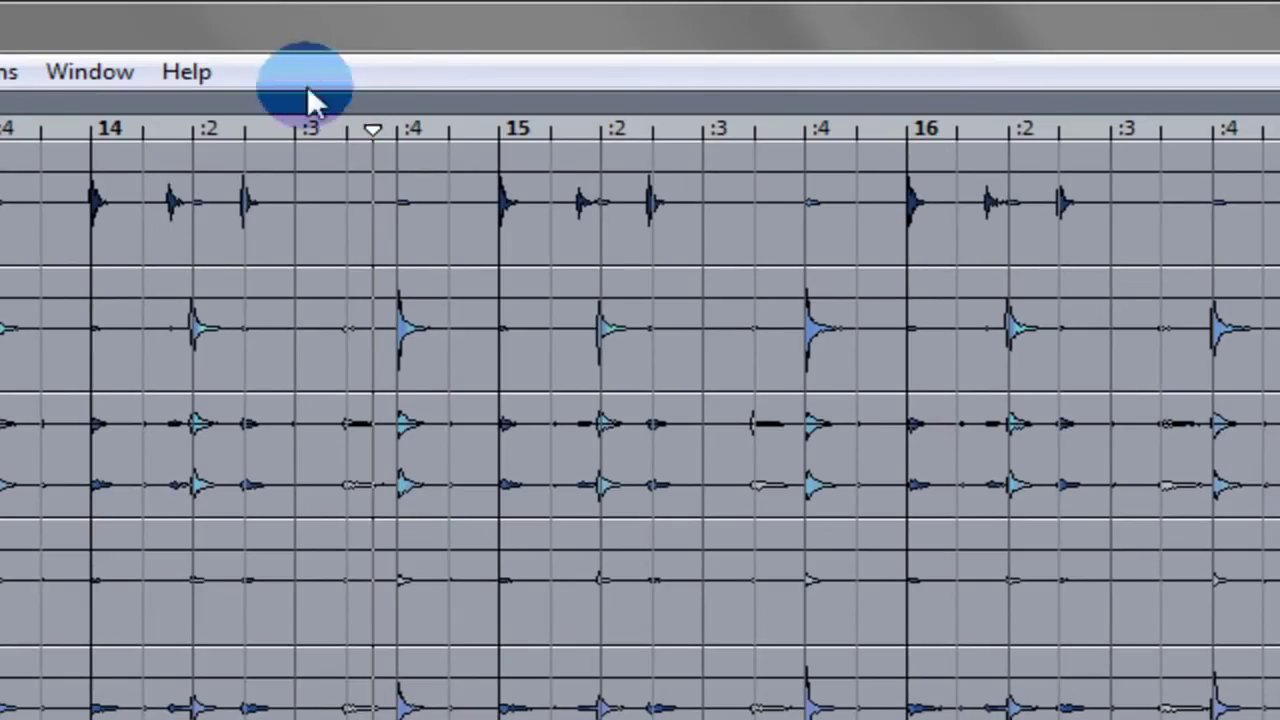
Step: Move the play cursor along the timeline to bar 14, its second beat and just before its fourth beat
click(129, 120)
click(35, 118)
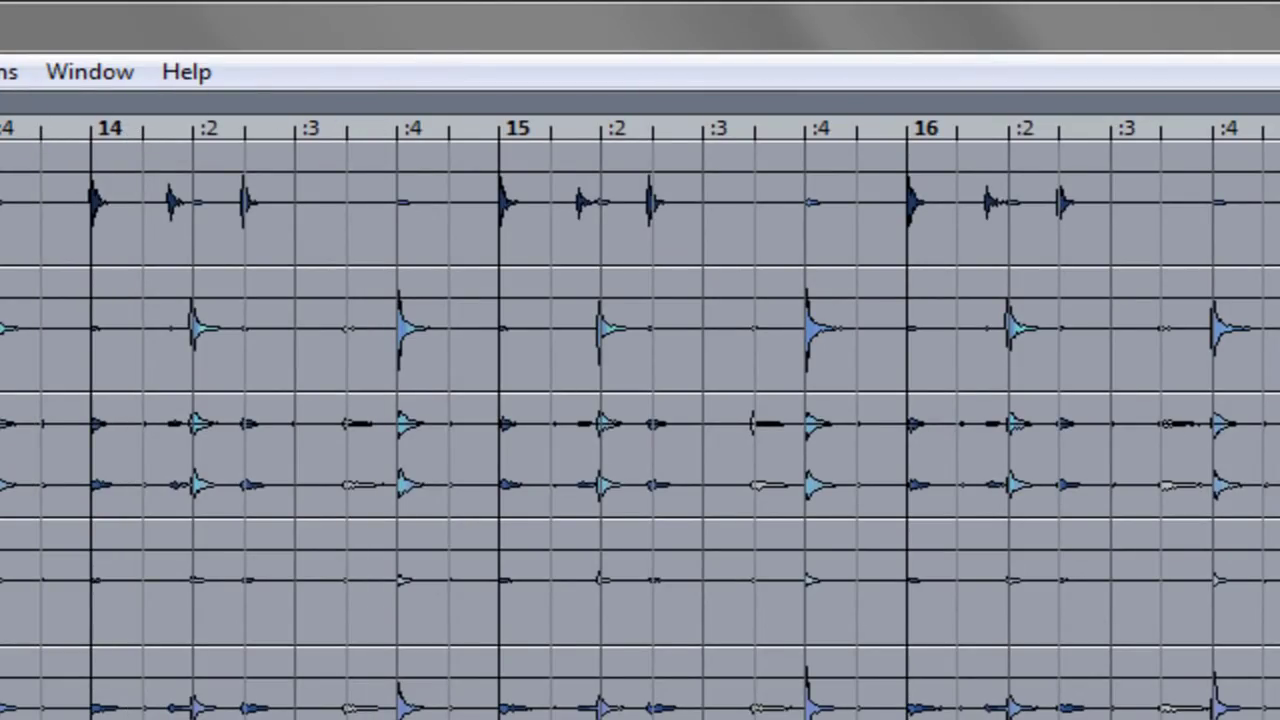
mouse_move(157, 120)
mouse_down()
mouse_move(495, 127)
mouse_move(71, 125)
mouse_up()
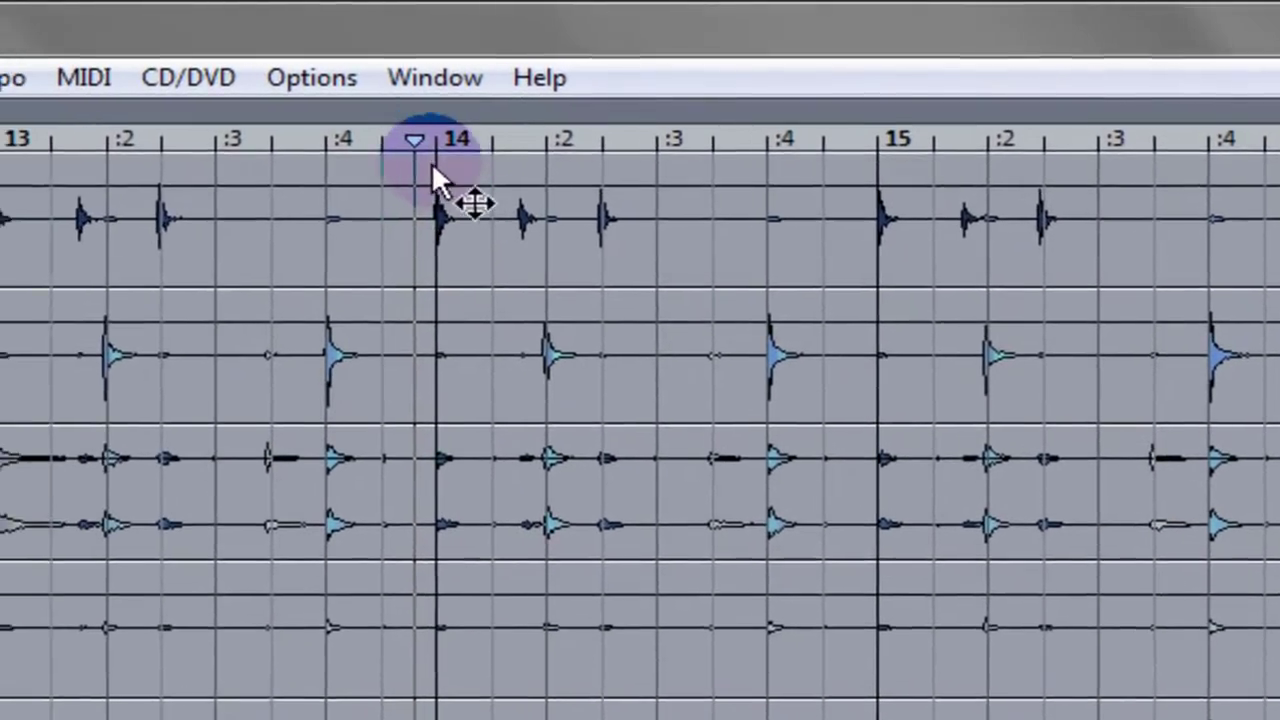
click(87, 122)
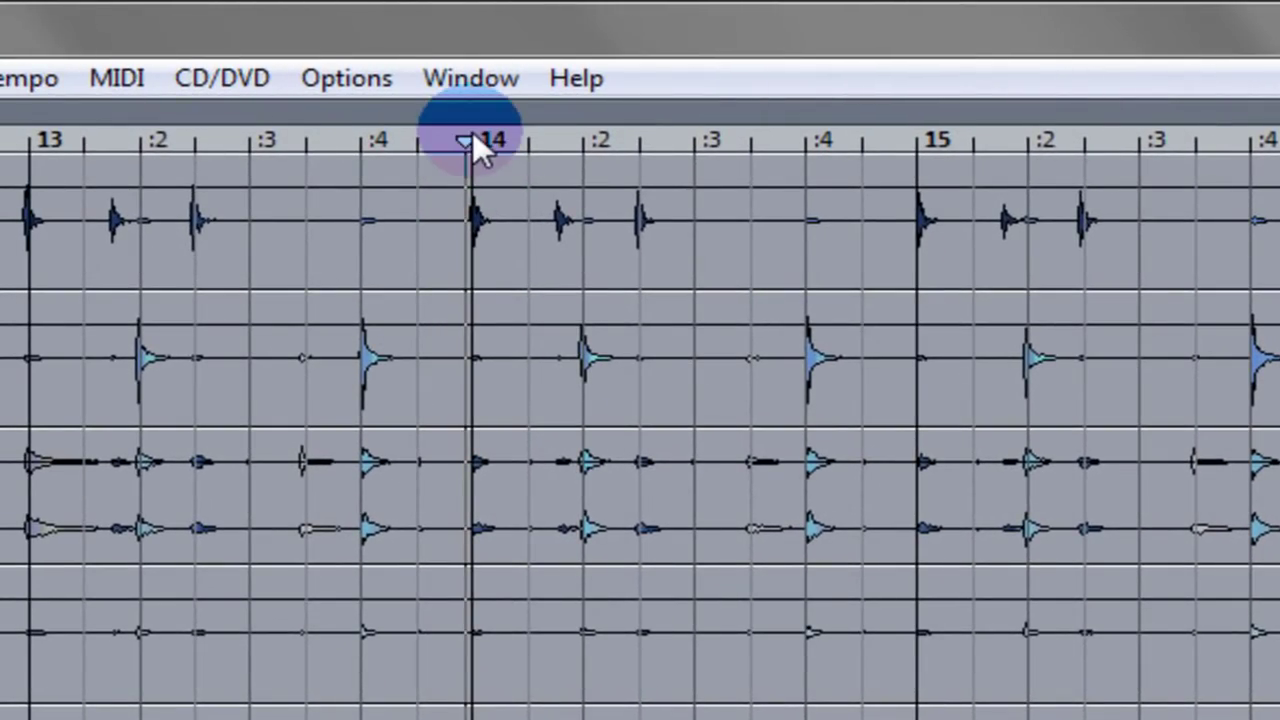
click(579, 138)
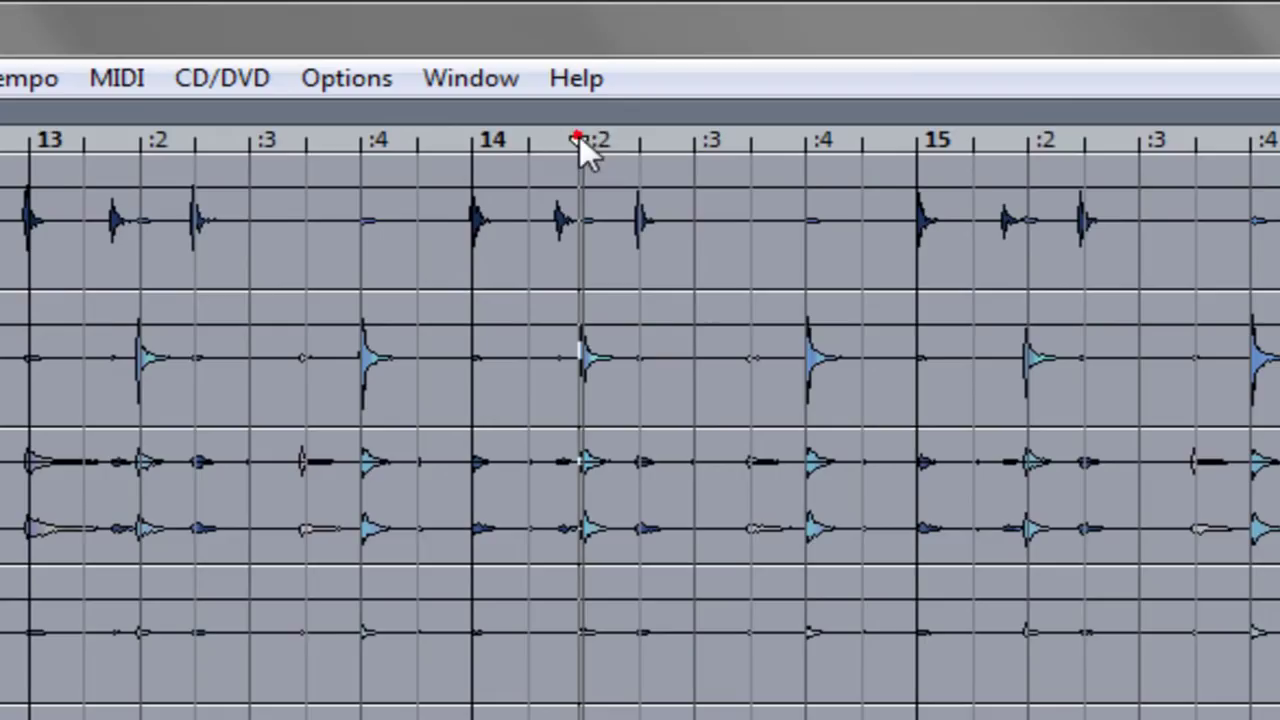
click(795, 139)
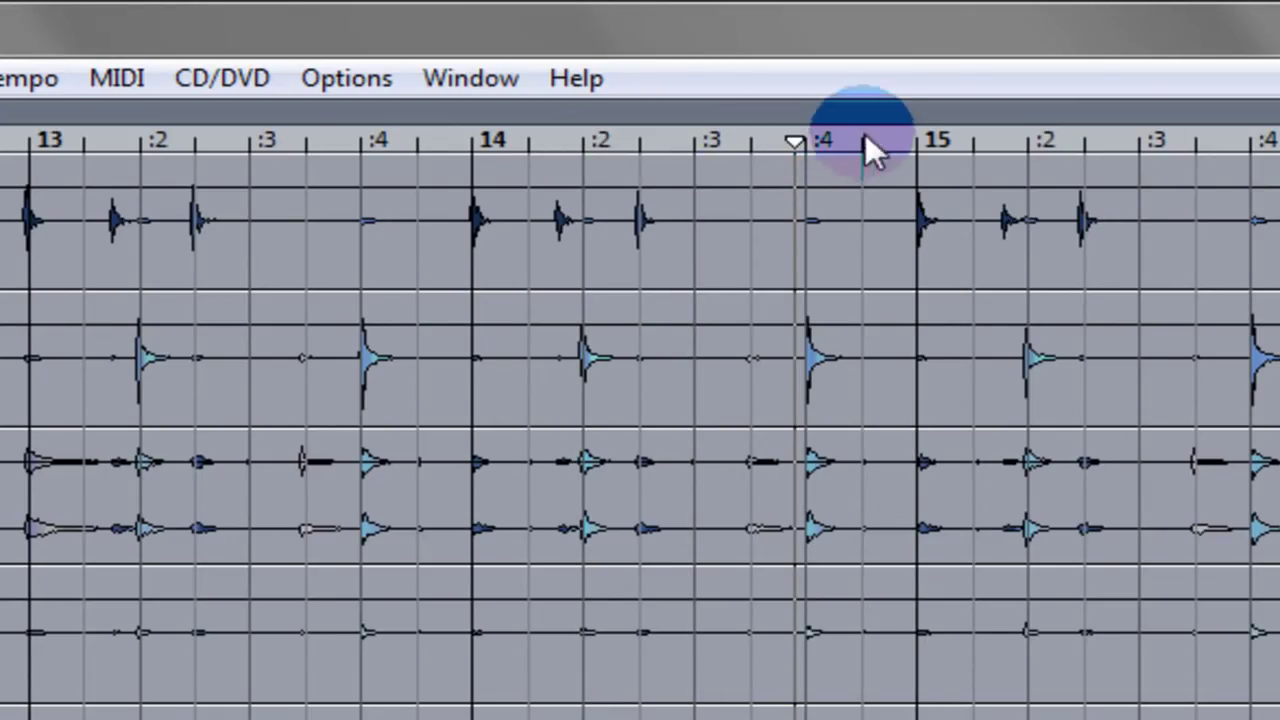
Step: Examine how the kick and snare hits line up with the beat grid around bars 13 to 15
scroll(700, 350, up, 2)
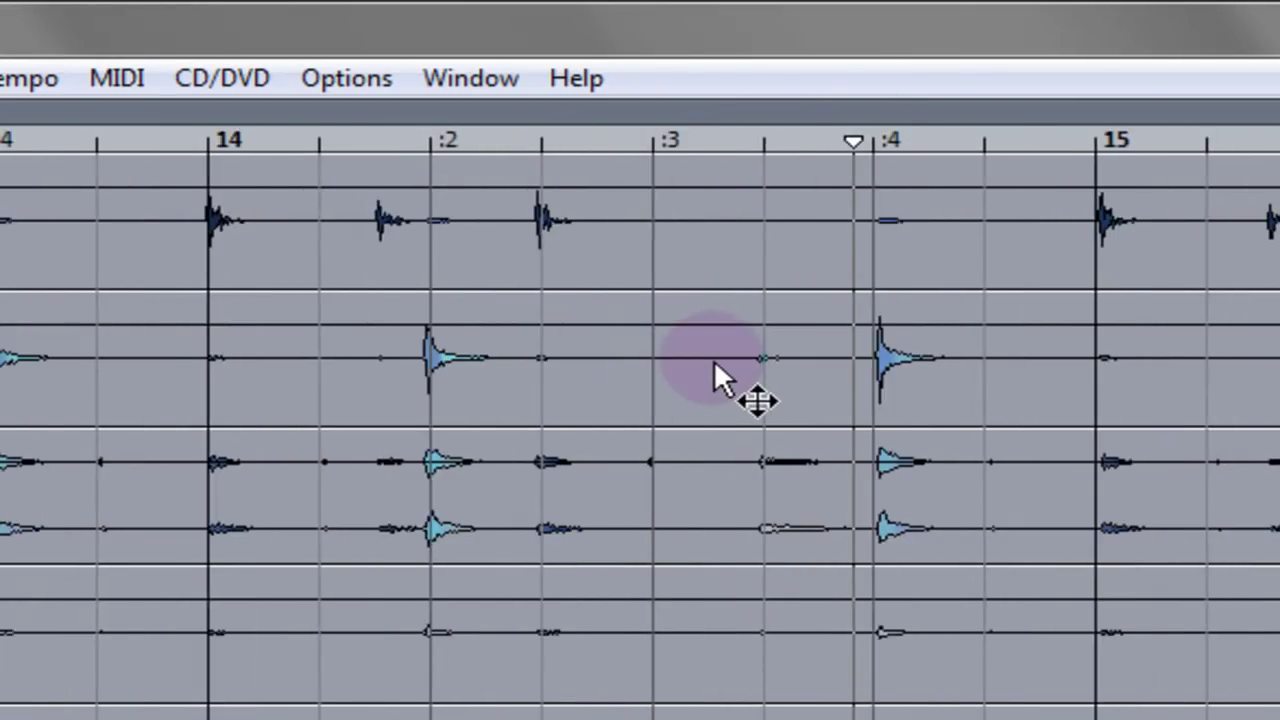
scroll(668, 342, down, 3)
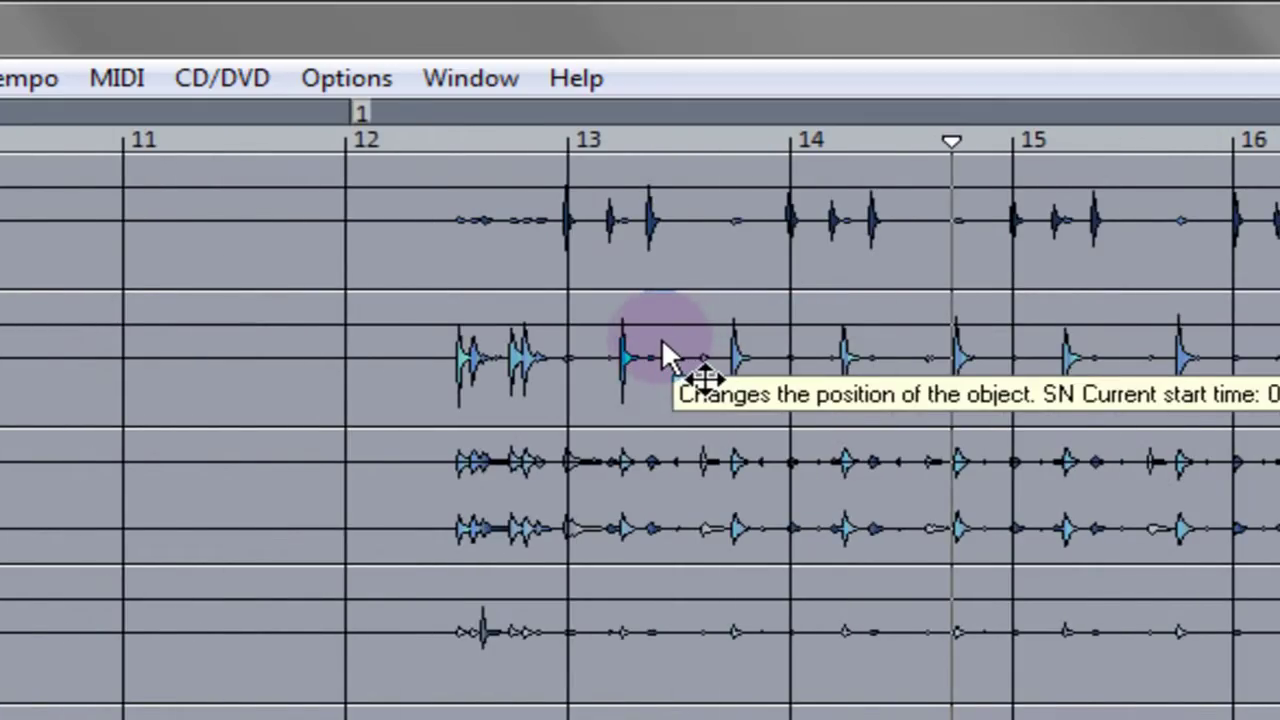
scroll(661, 337, up, 1)
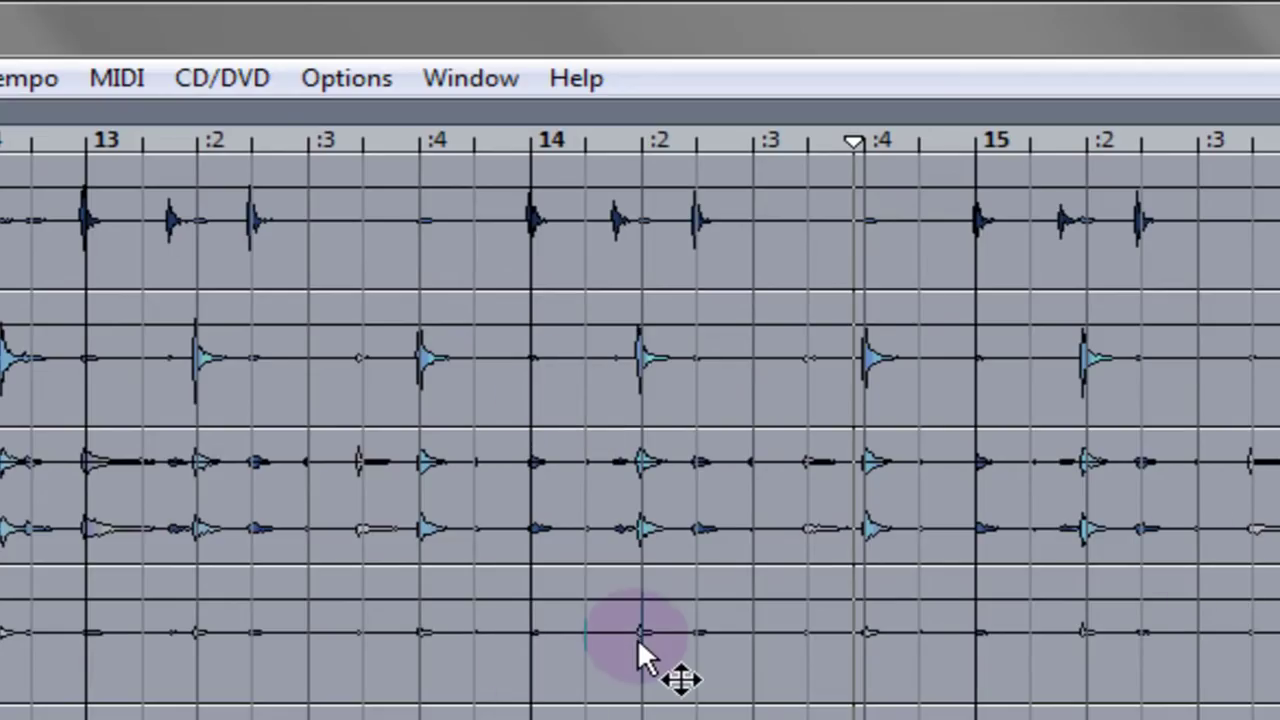
drag(637, 635, 2, 625)
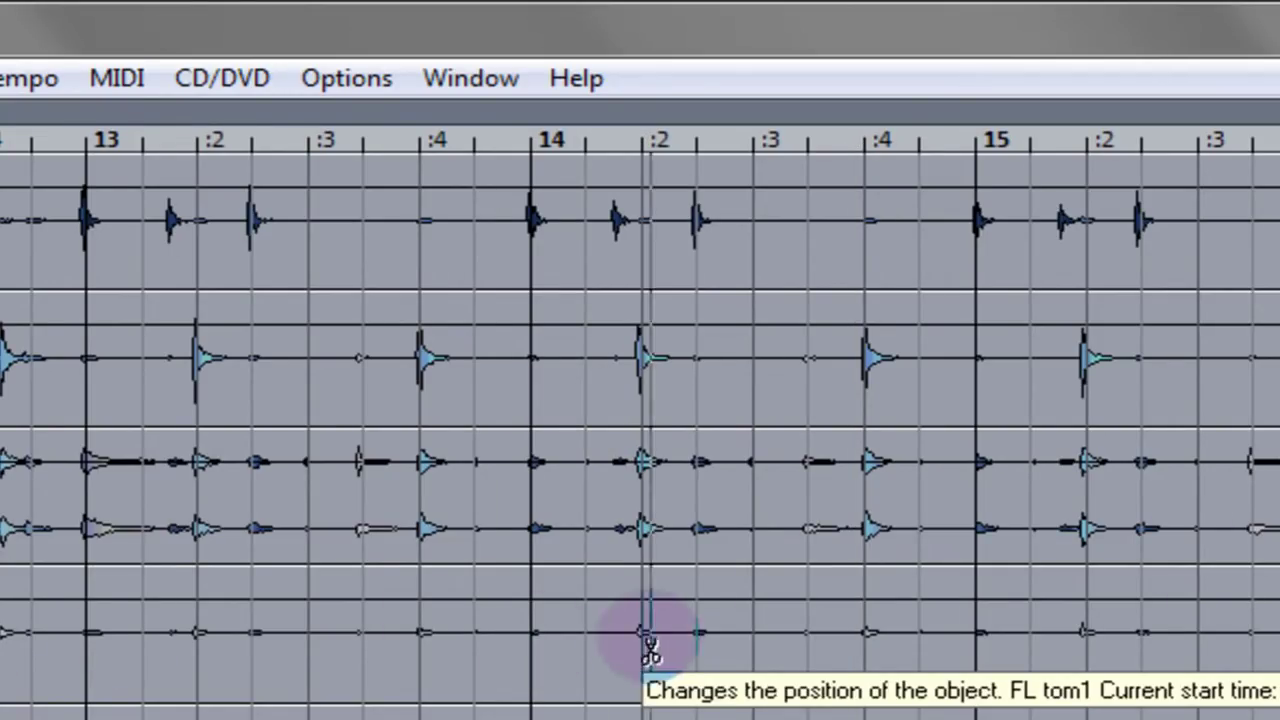
key(space)
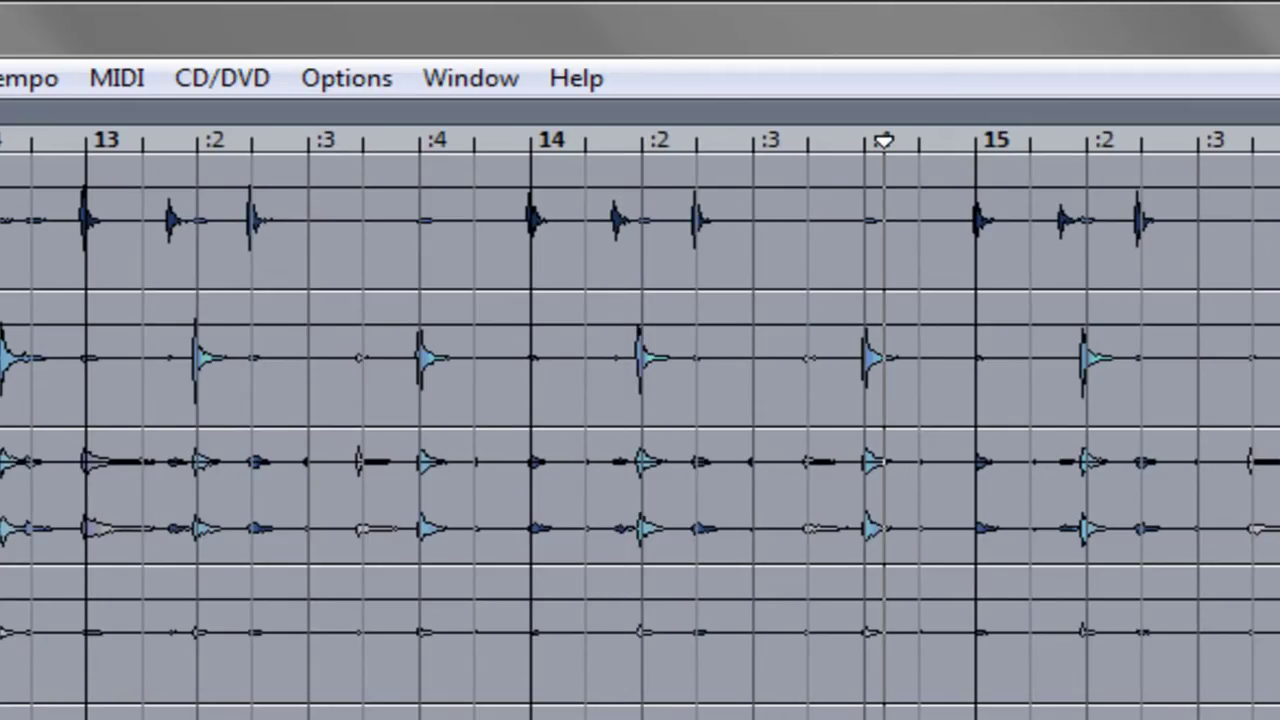
key(KP_Subtract)
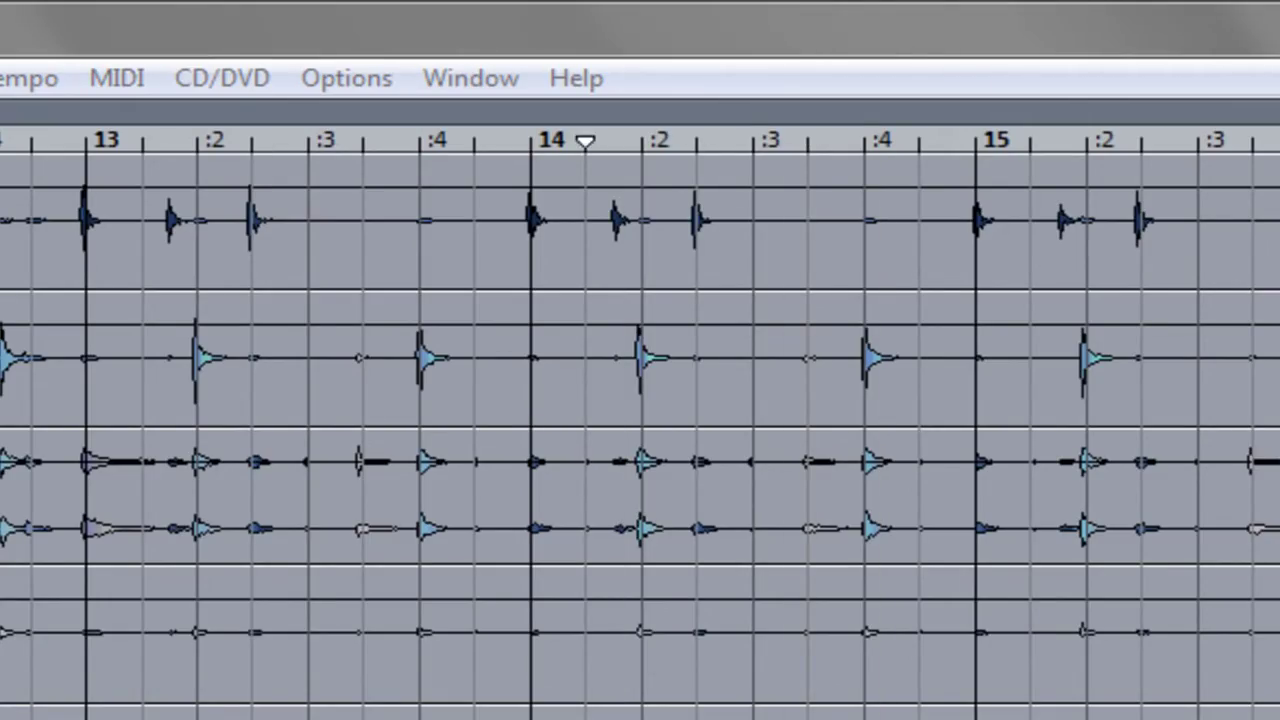
key(j)
key(Right)
key(Right)
key(Right)
key(Right)
key(Right)
key(Right)
key(Right)
key(Right)
key(Right)
key(Right)
key(Right)
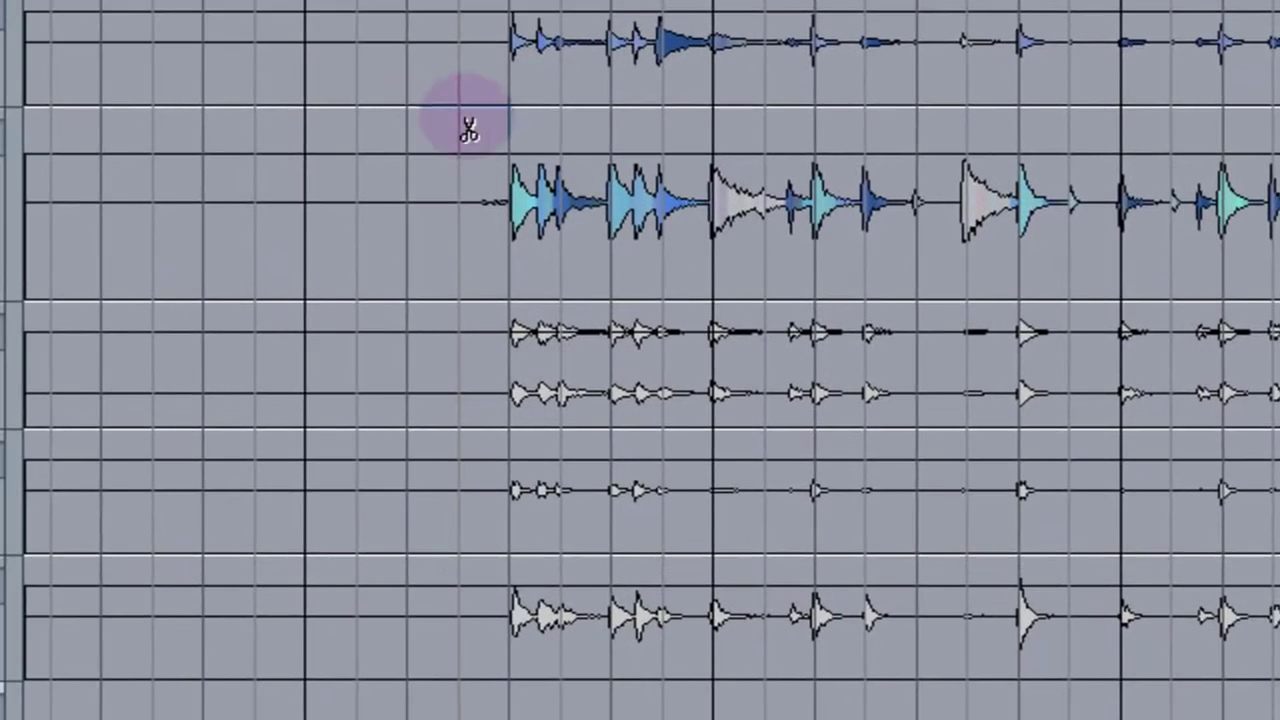
Step: Split the clips on all drum tracks at several points between beat 3 of bar 11 and beat 3 of bar 12
click(276, 396)
click(413, 117)
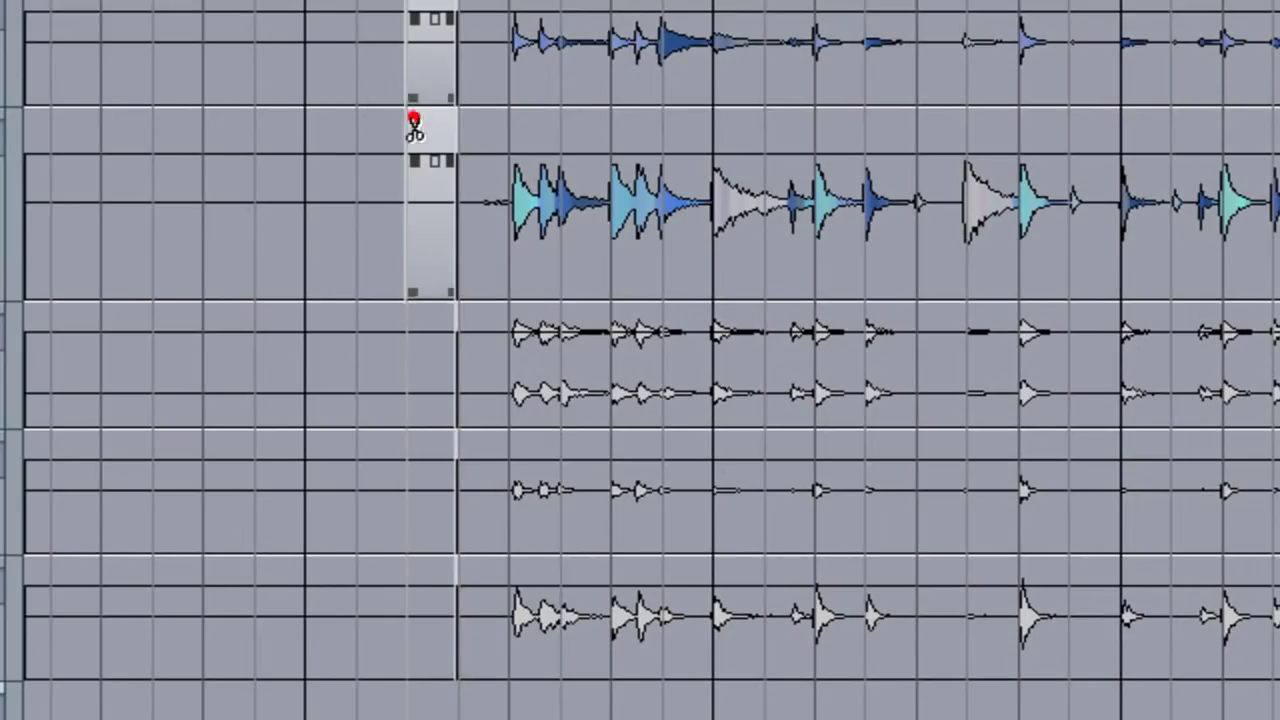
click(360, 117)
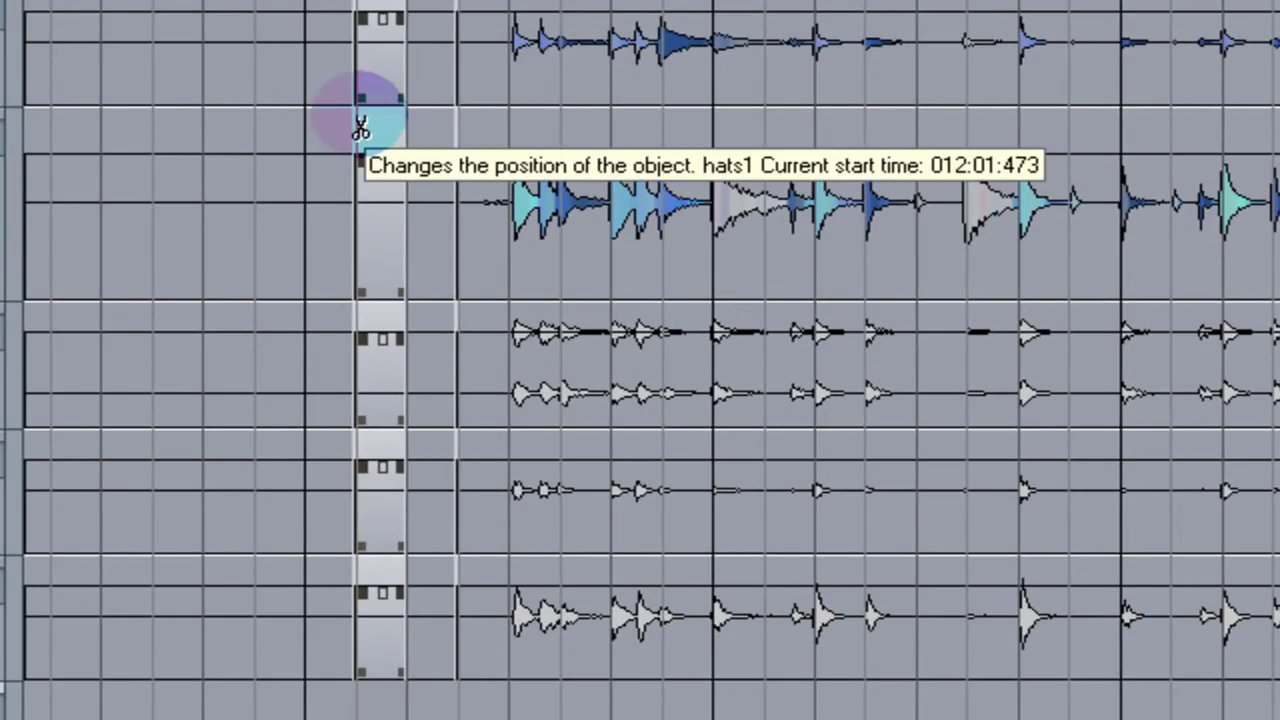
click(326, 123)
click(297, 126)
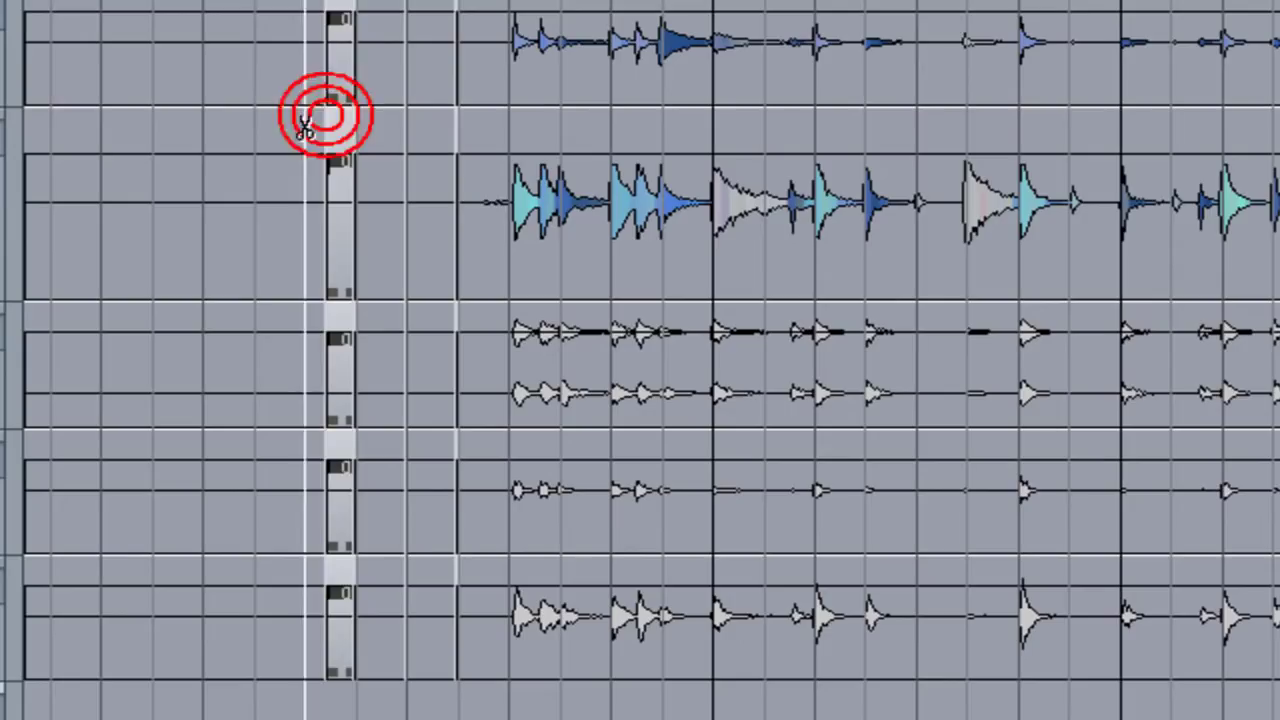
click(288, 122)
click(237, 118)
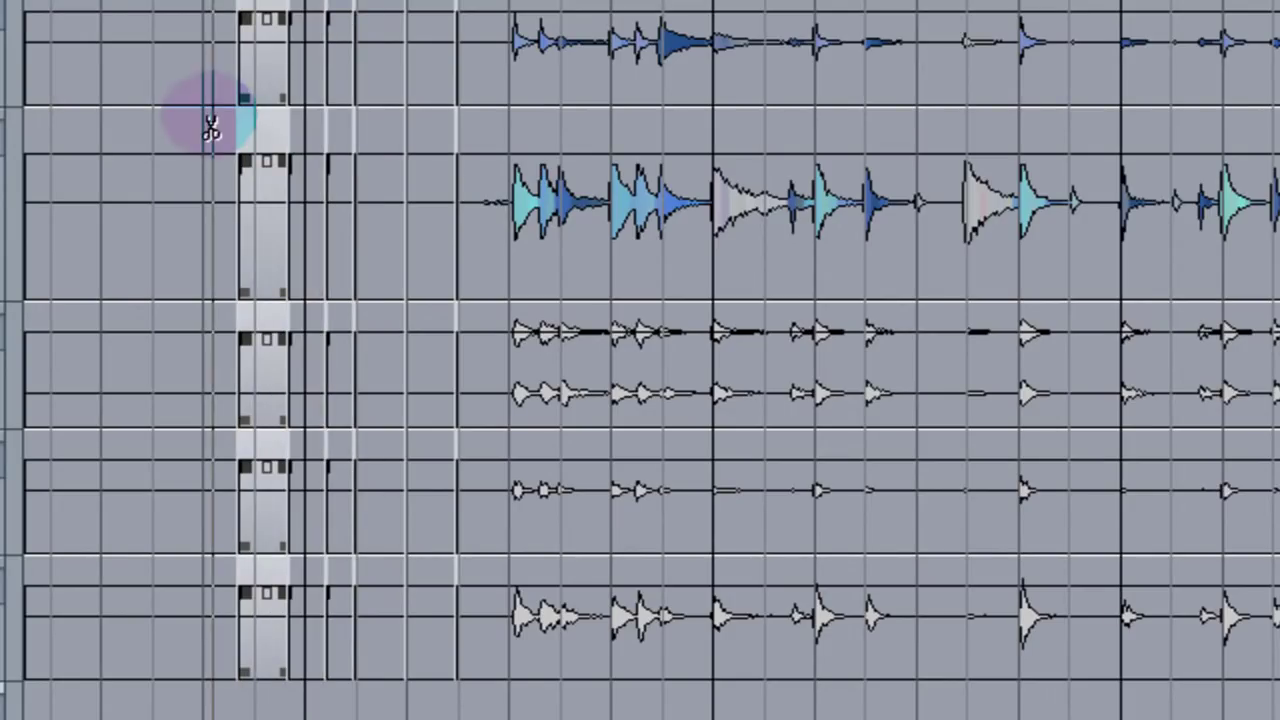
click(196, 122)
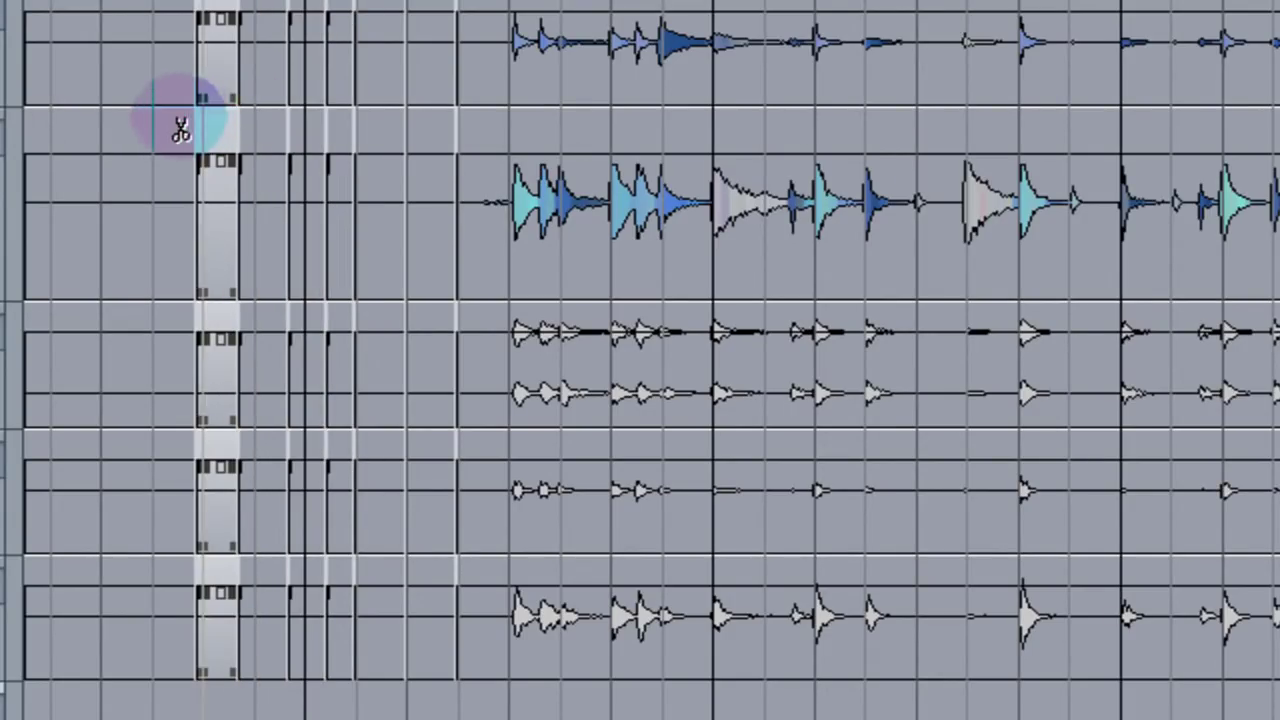
click(175, 123)
click(126, 123)
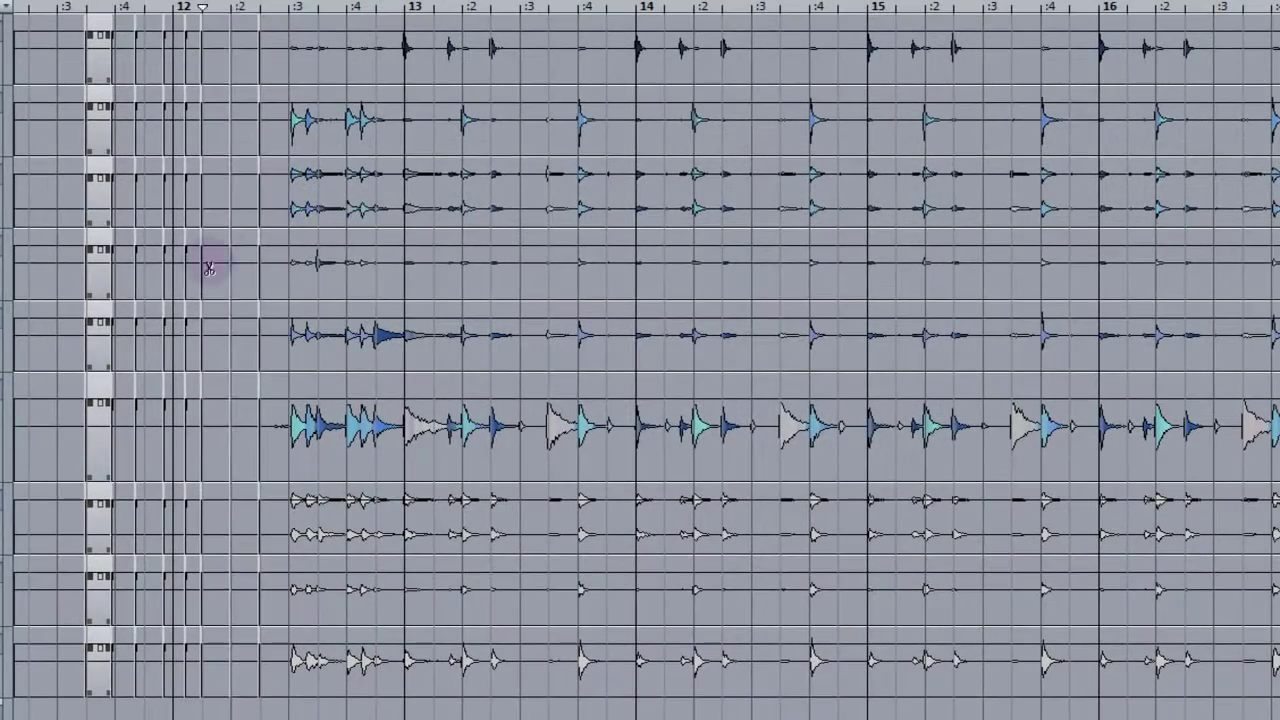
alt+shift+click(218, 259)
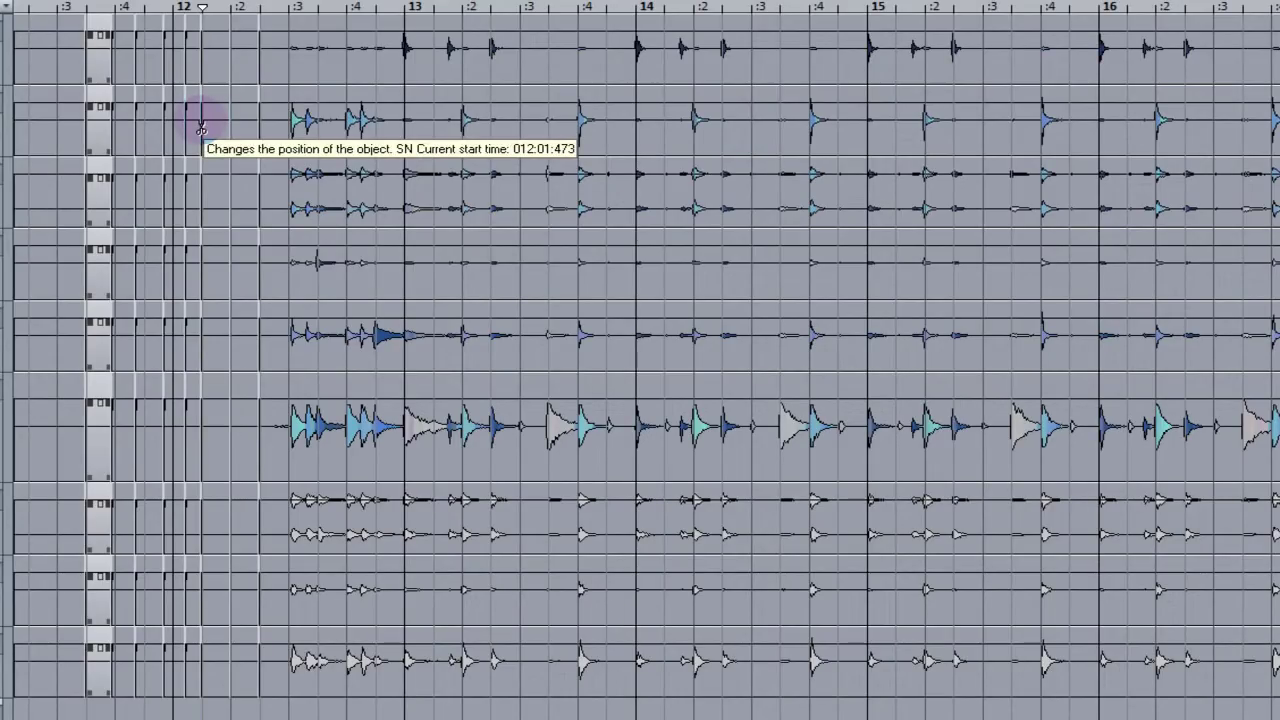
drag(203, 130, 47, 50)
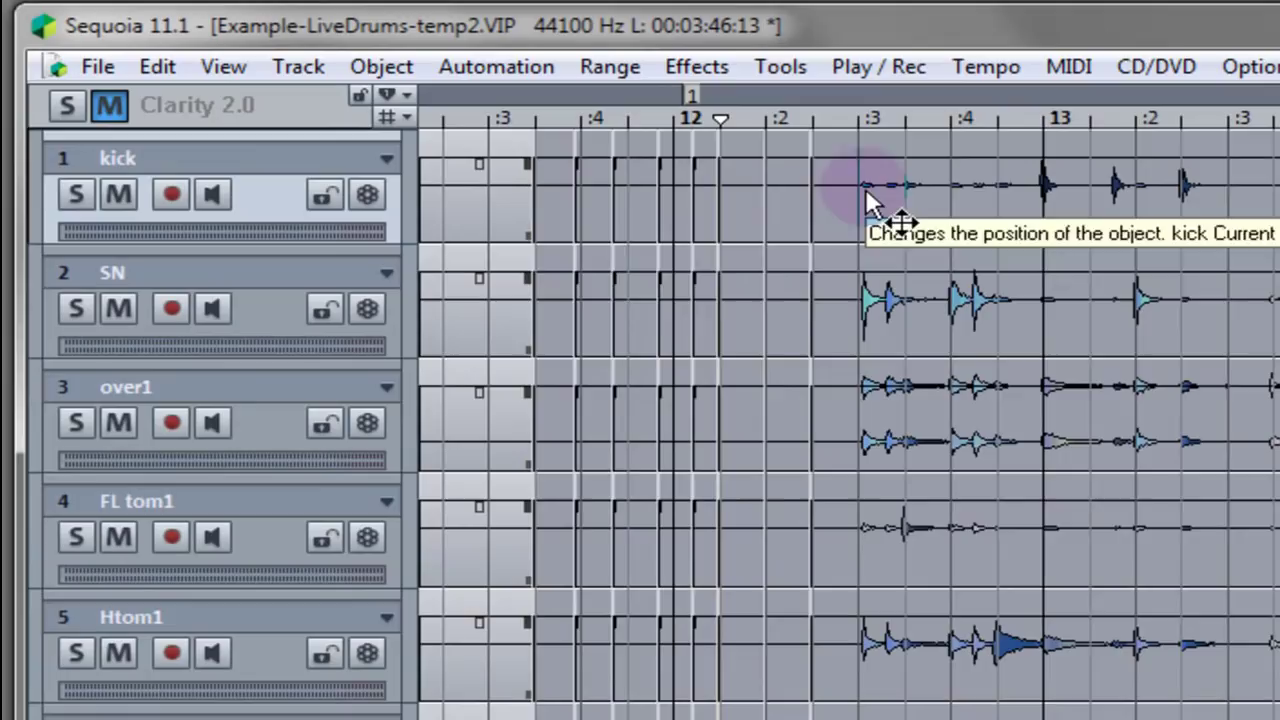
Step: Select all the split clips and heal them back into continuous clips, then clear the selection
click(866, 199)
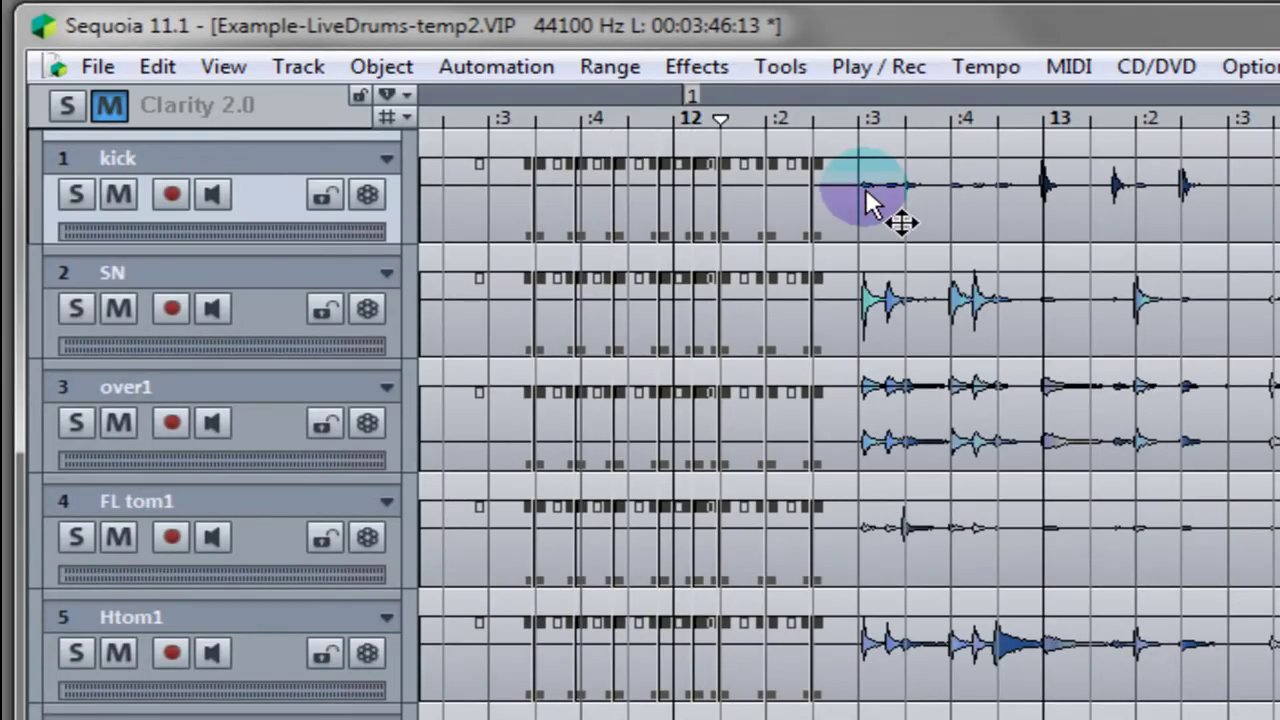
click(568, 128)
click(381, 66)
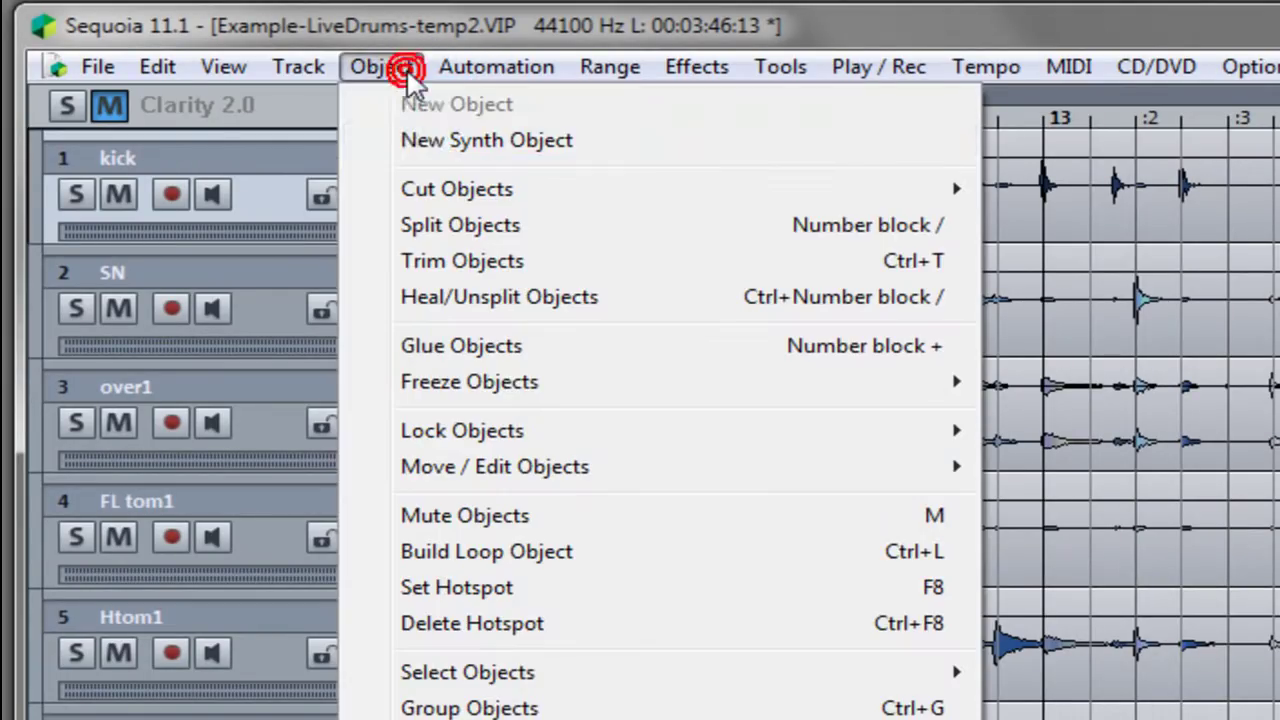
click(435, 296)
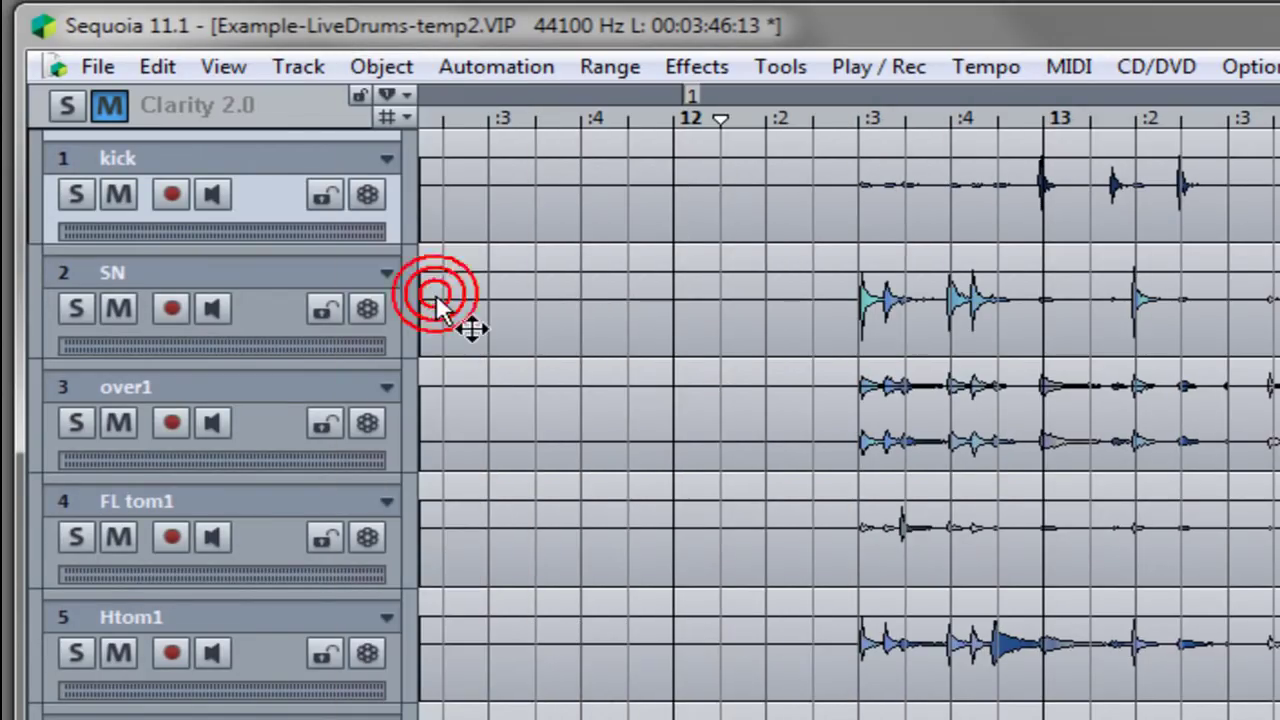
key(Escape)
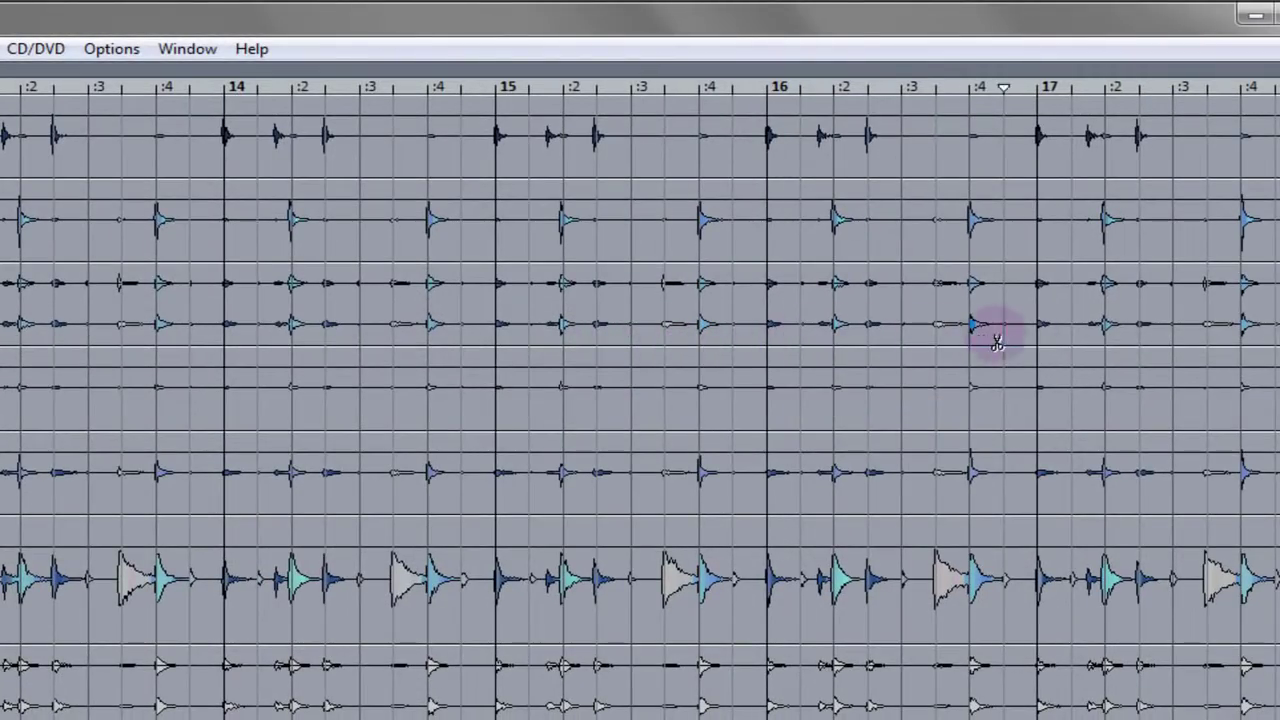
Step: Split the clips on all drum tracks at bars 17 and 15, and delete everything from bar 17 on
click(1024, 334)
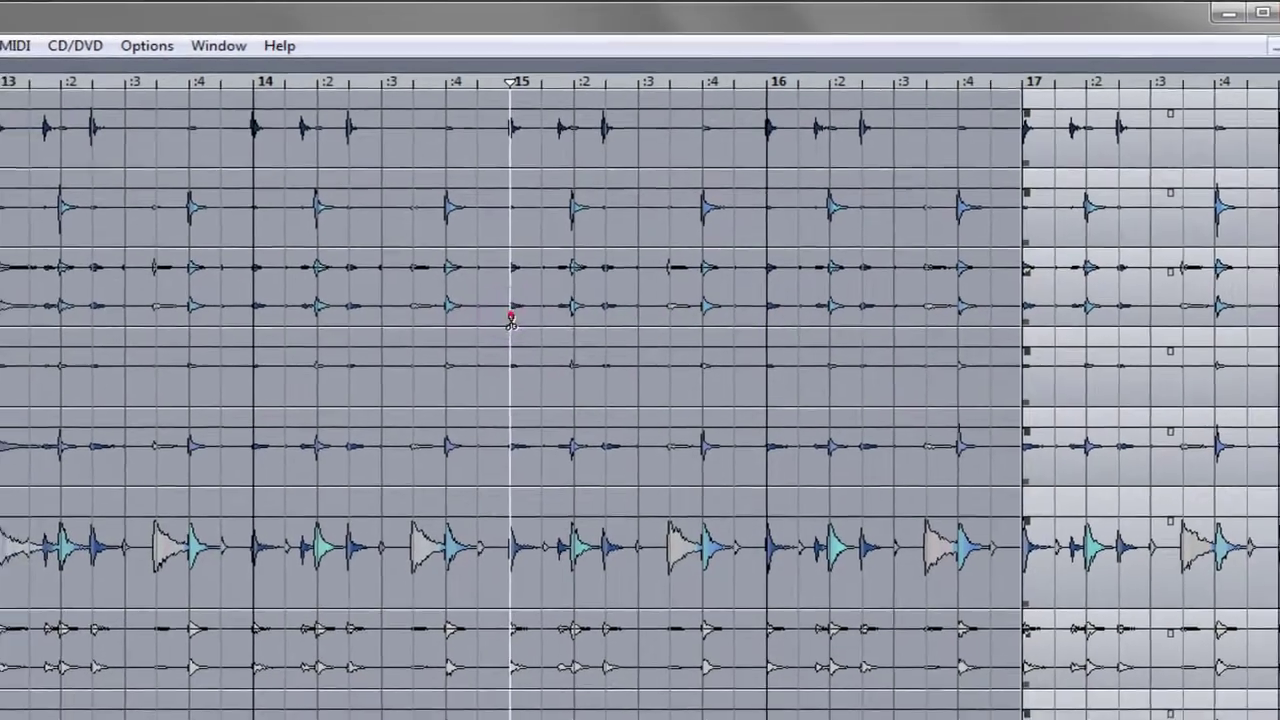
click(500, 337)
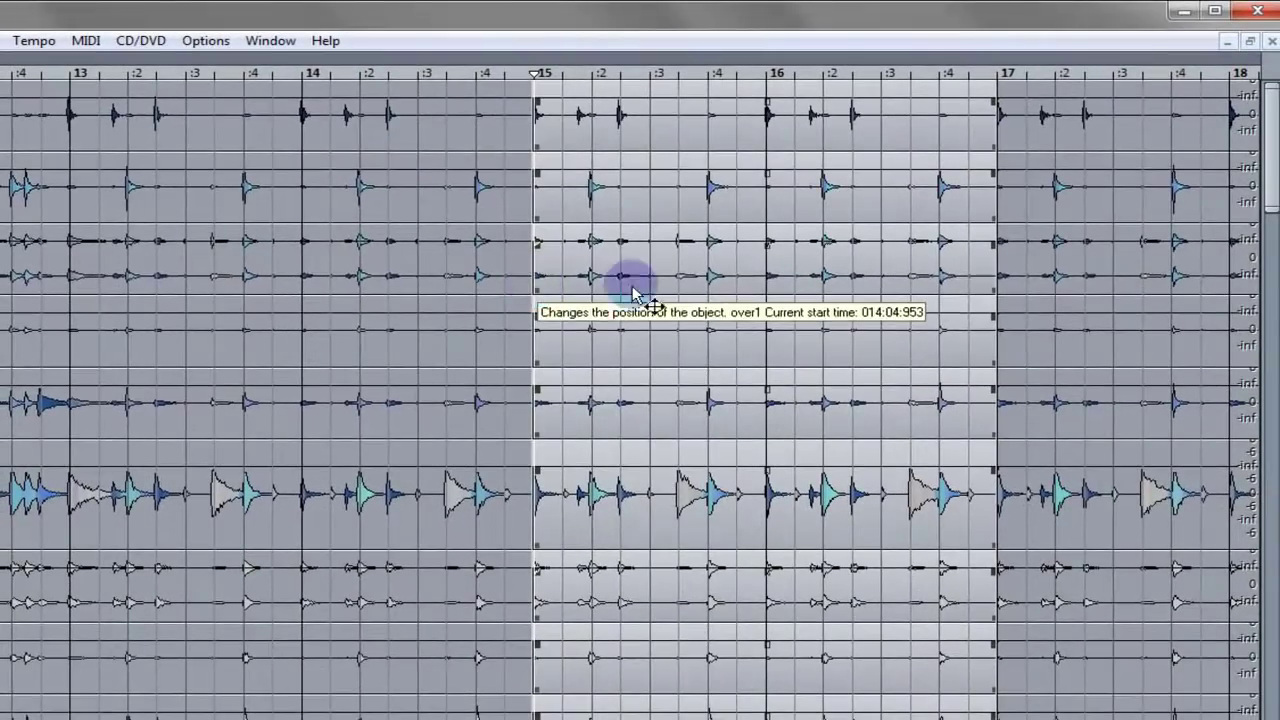
click(1006, 292)
key(Delete)
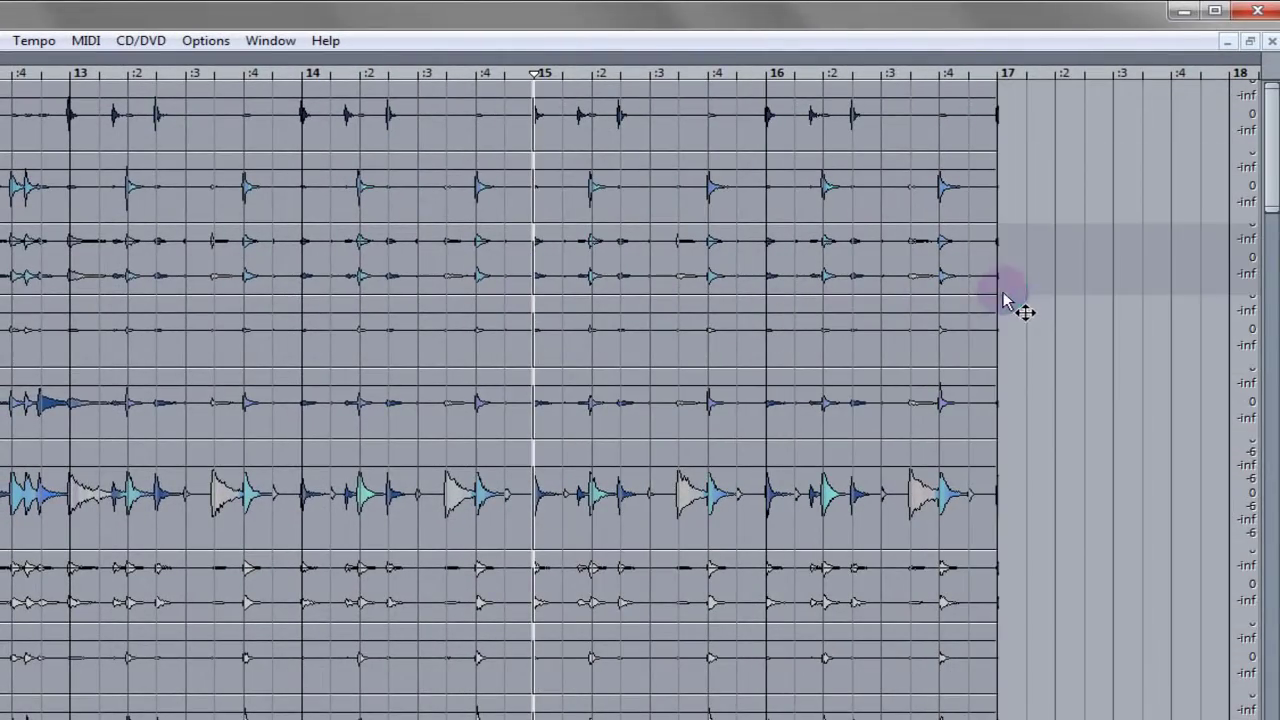
Step: Select the two-bar clips at bars 15 and 16 on all tracks, set the range over them and play it back
click(752, 348)
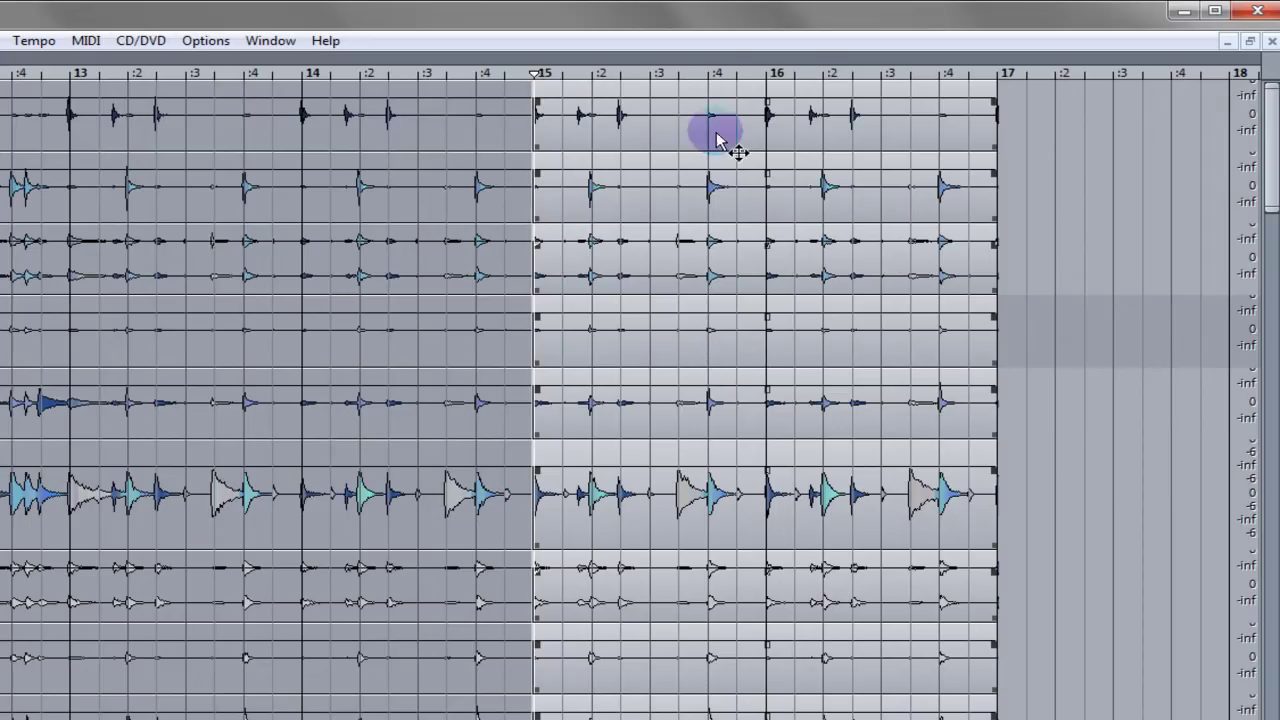
click(614, 145)
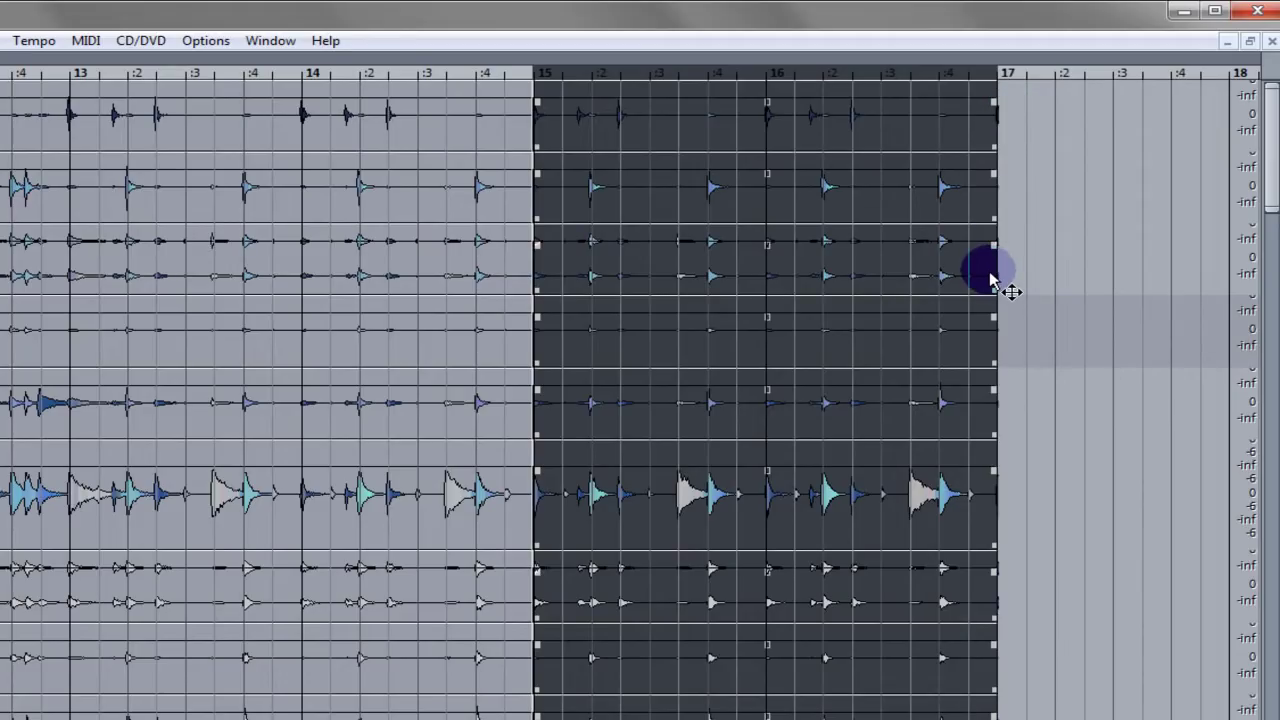
key(space)
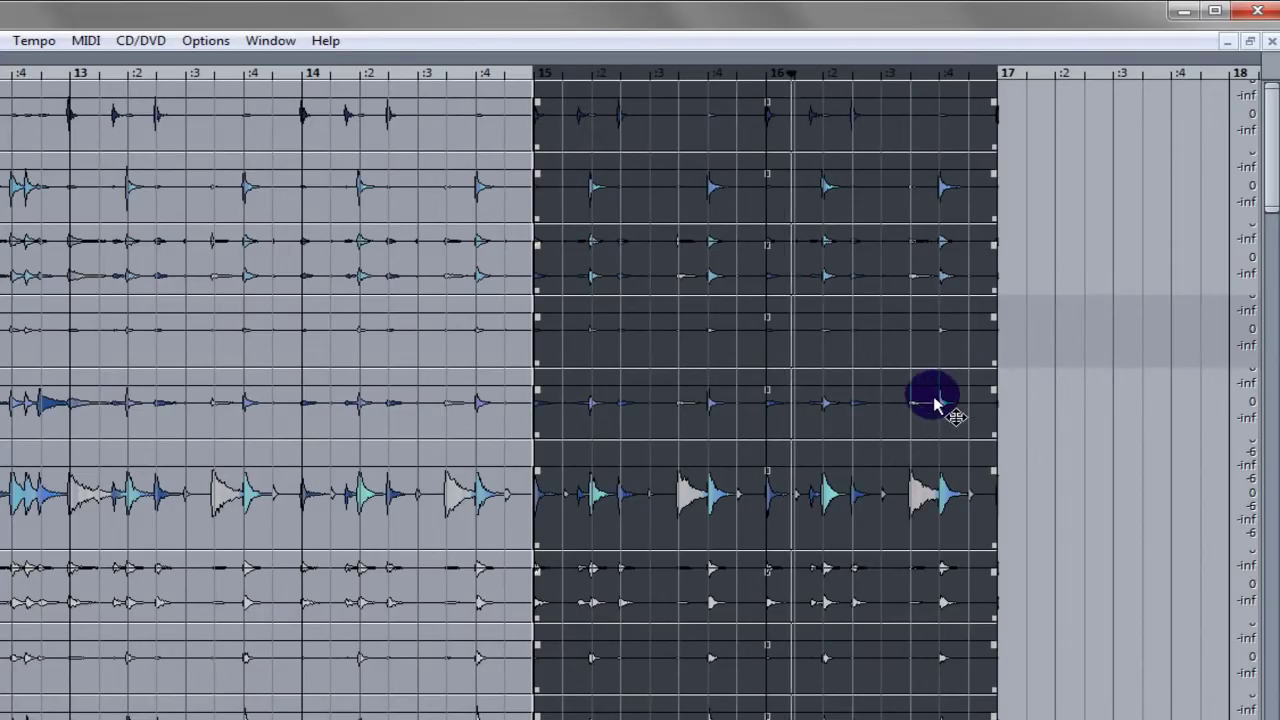
Step: Turn on looping in the object settings of the selected two-bar clips
double_click(766, 571)
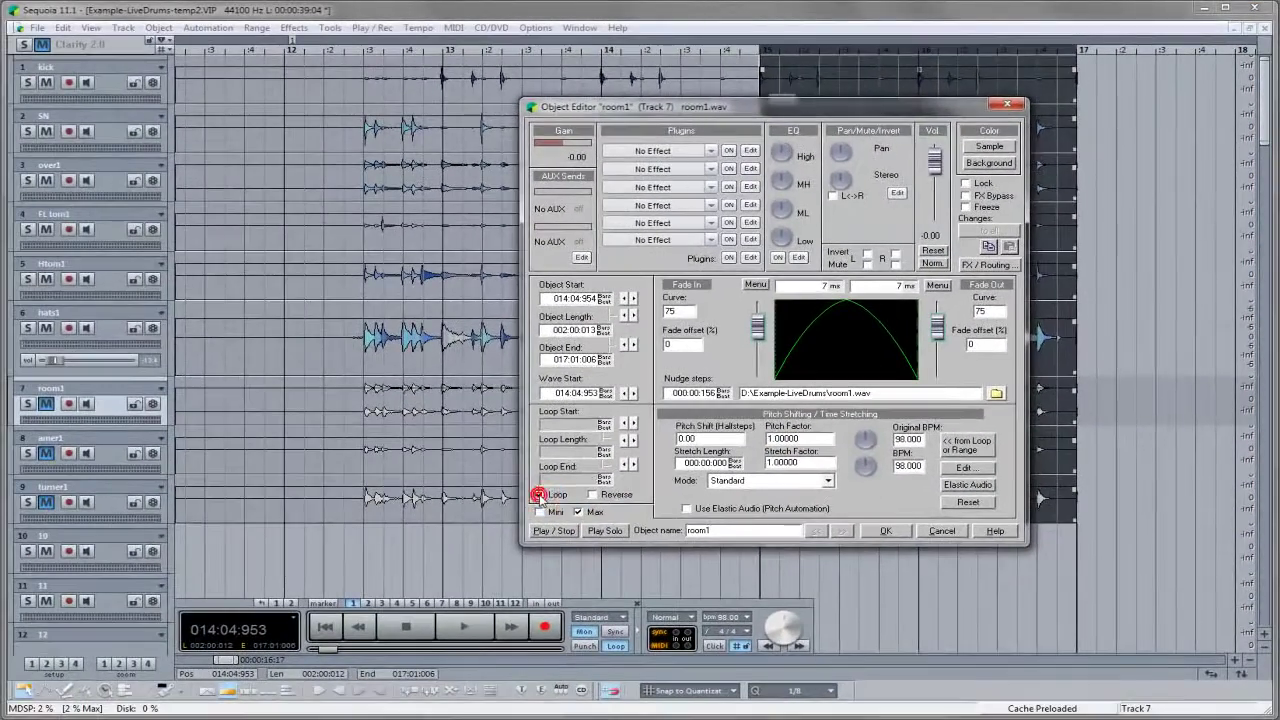
click(539, 495)
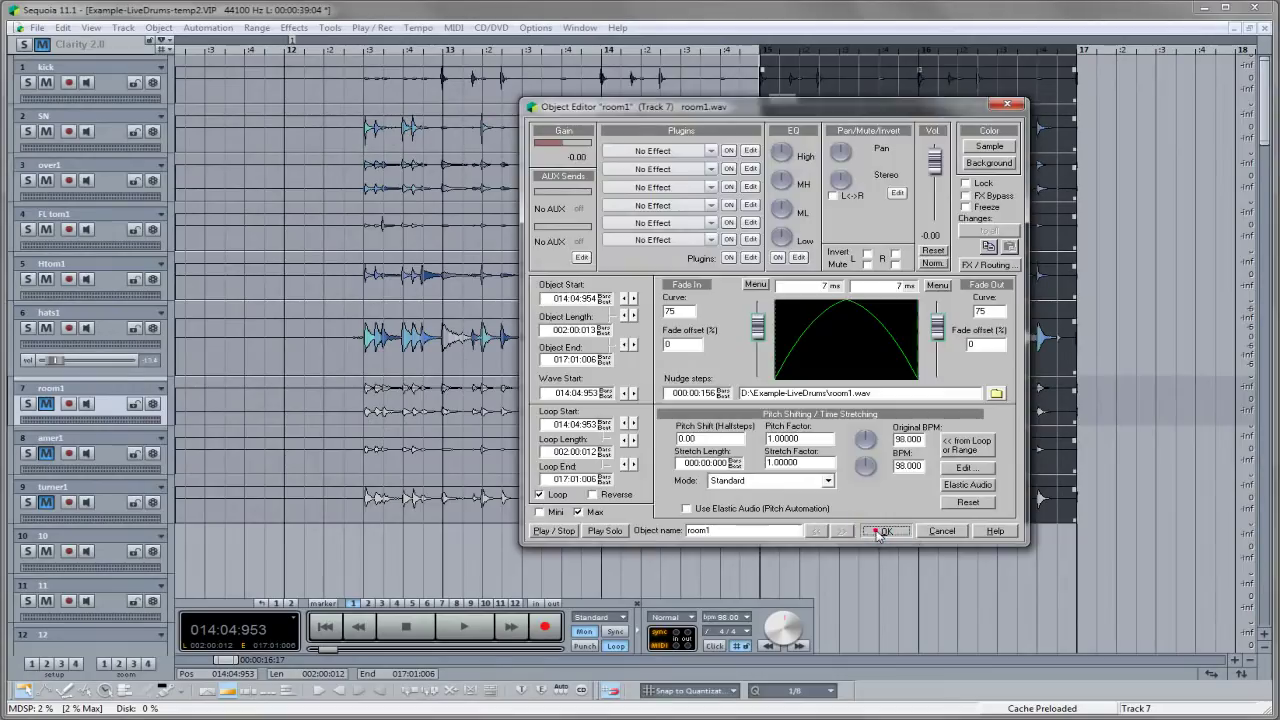
click(880, 531)
Step: Extend the ends of the looped clips on all tracks from bar 17 to late in bar 20
scroll(909, 532, right, 8)
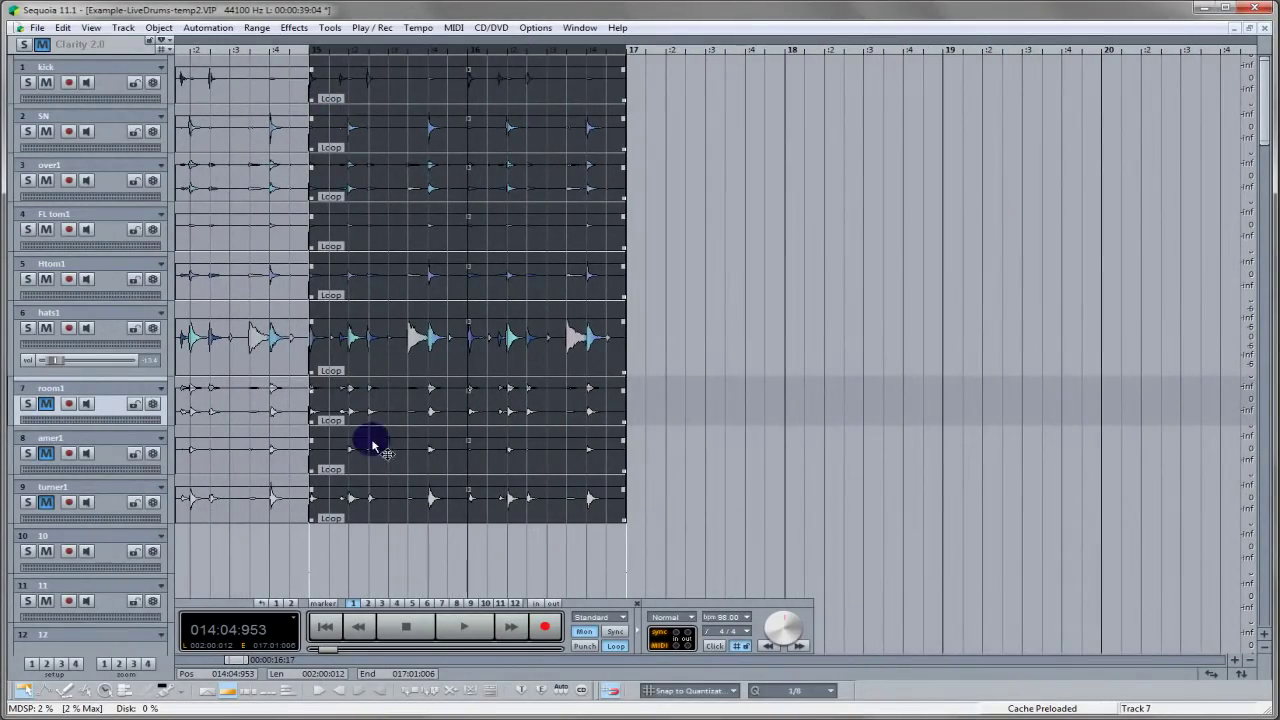
click(651, 50)
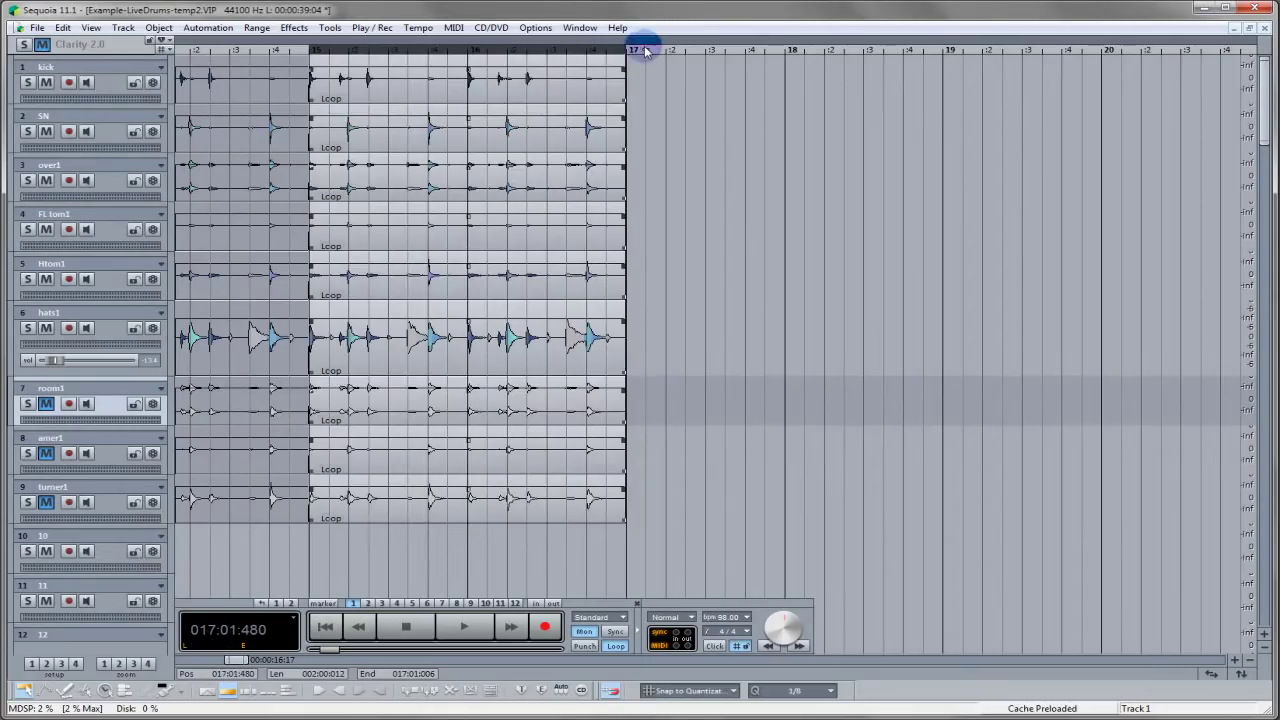
click(617, 504)
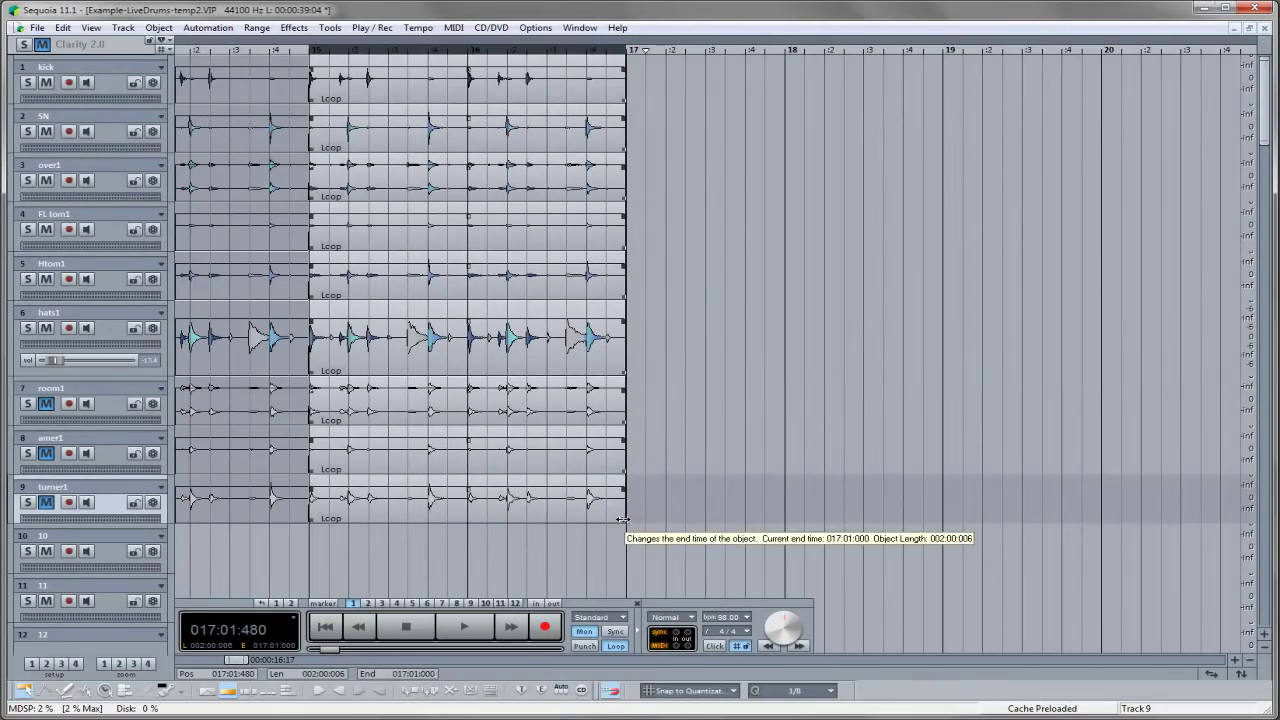
drag(621, 519, 1008, 517)
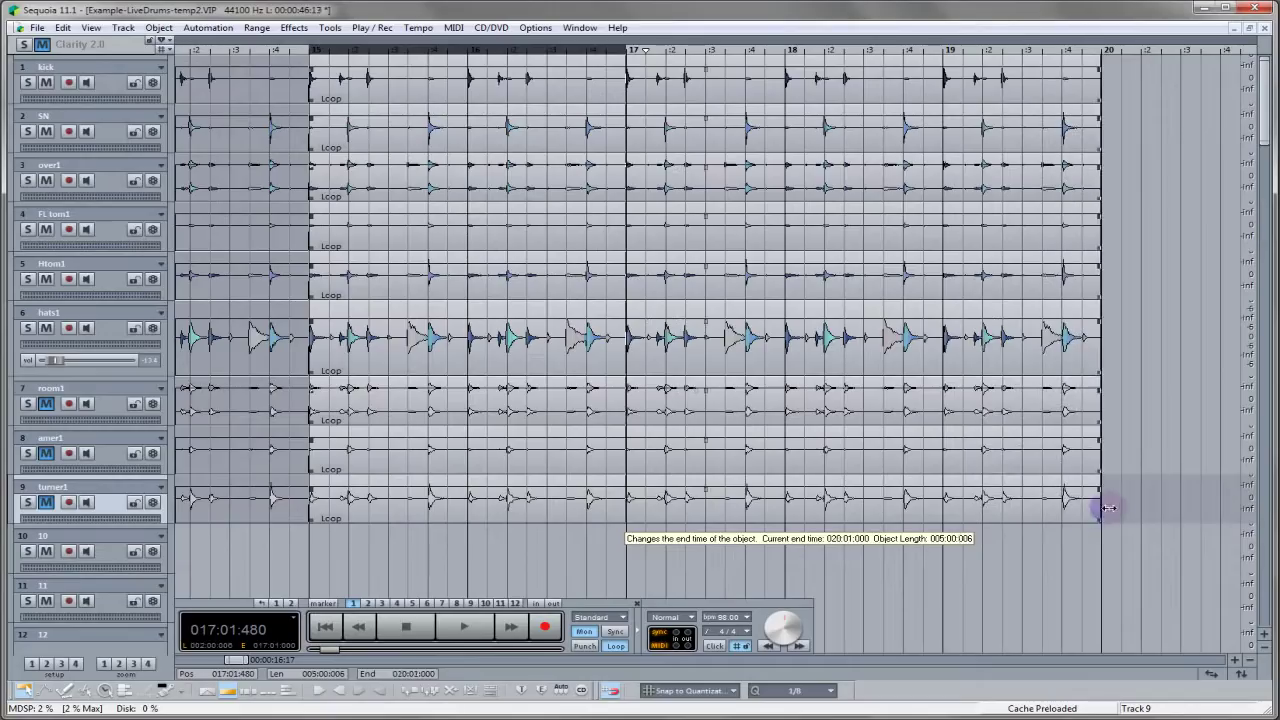
drag(1110, 507, 1209, 487)
Step: Extend the looped clips on all tracks to 027:02:480 and undo their looping
key(ctrl+Down)
key(ctrl+Down)
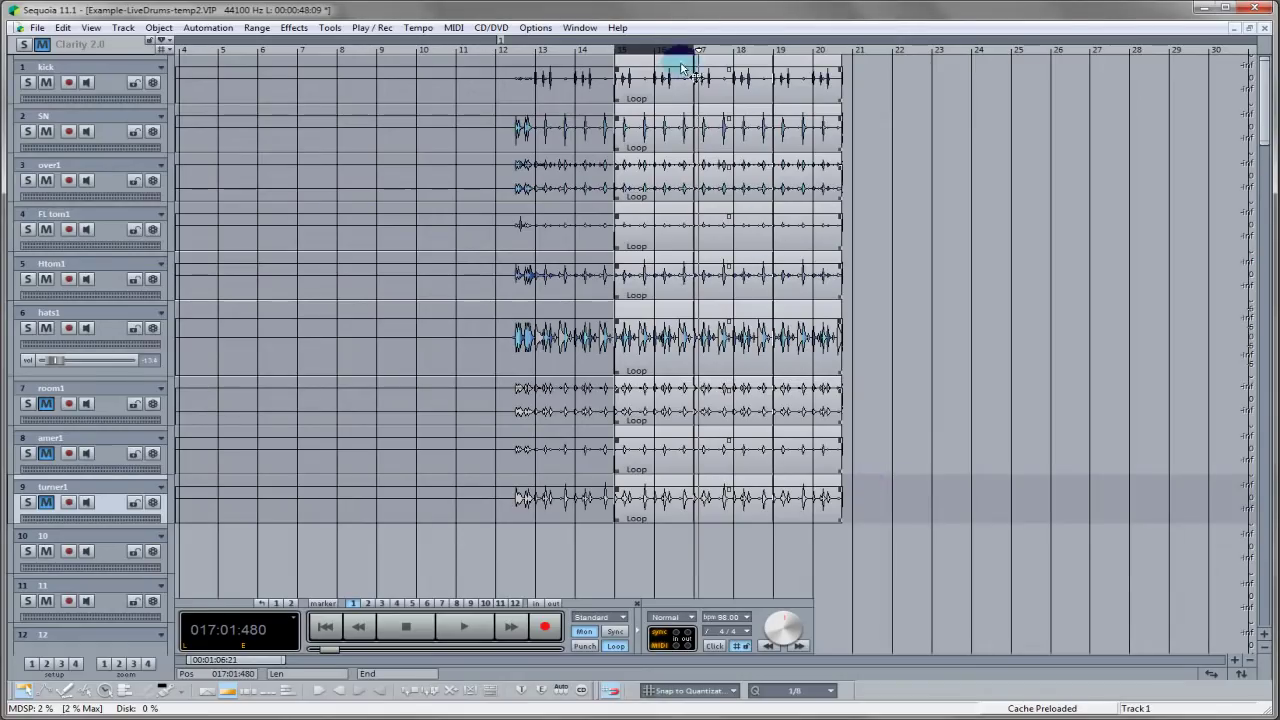
click(731, 52)
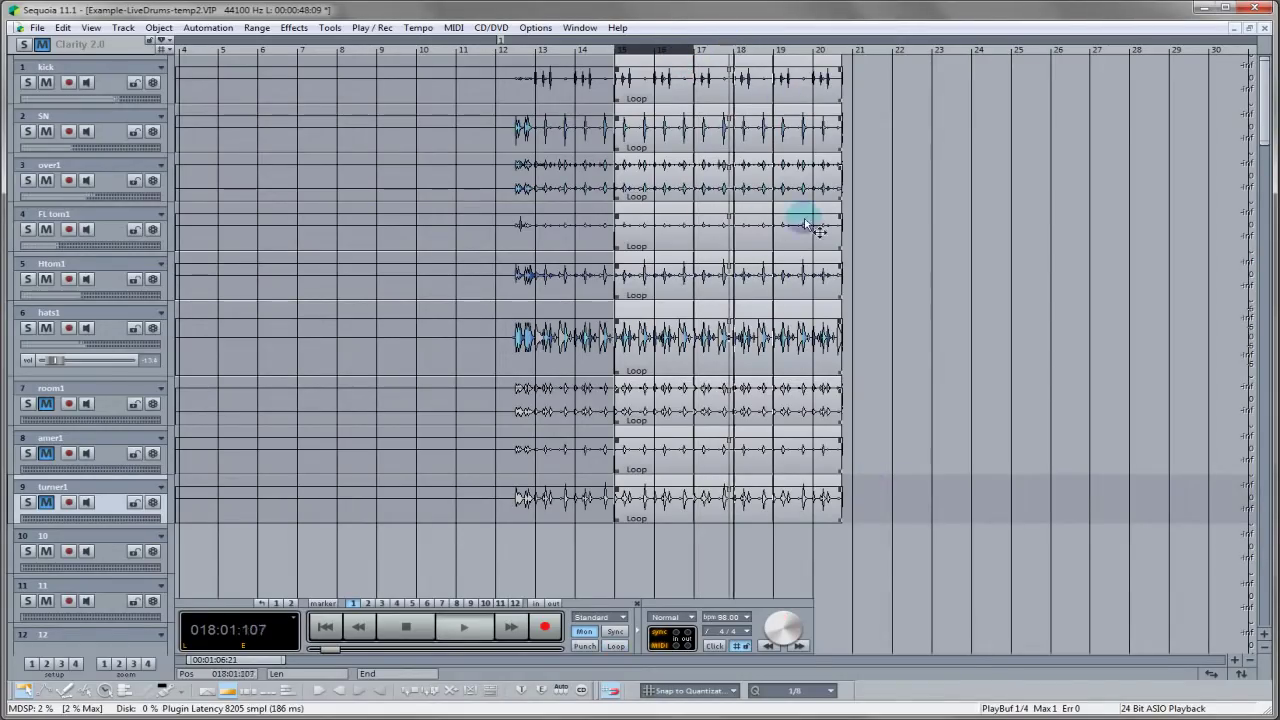
drag(838, 520, 1102, 518)
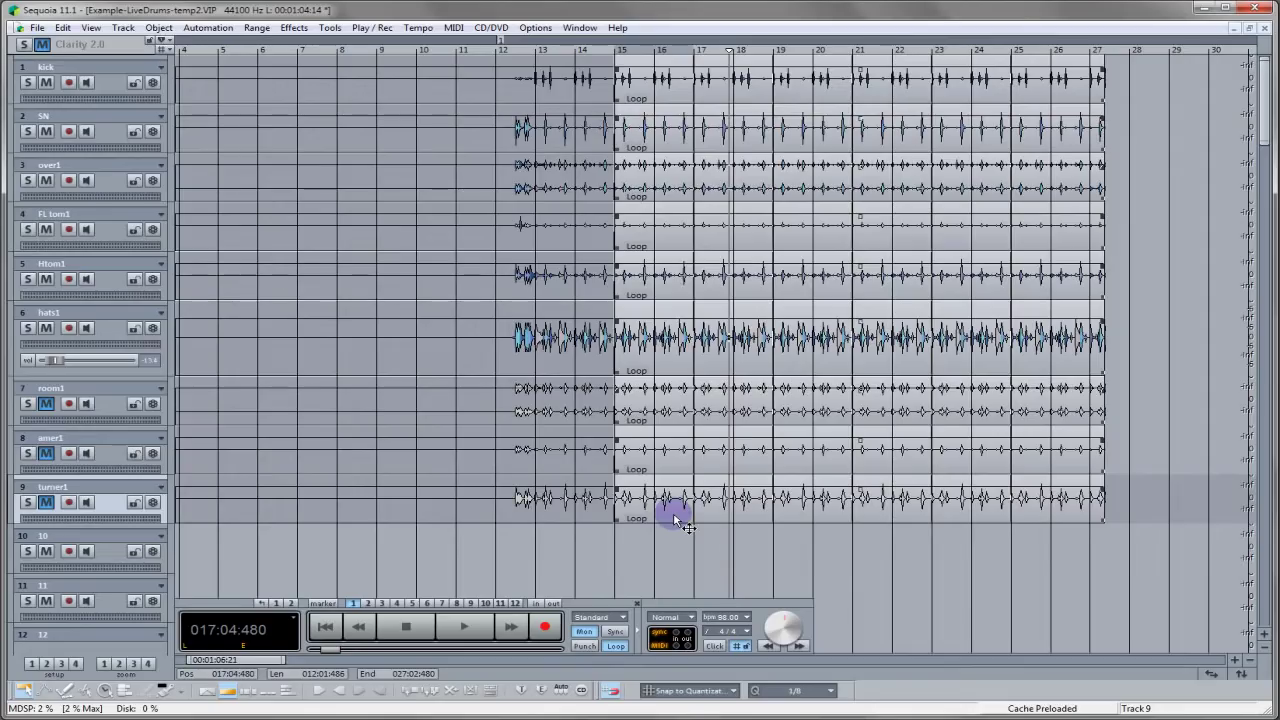
key(ctrl+z)
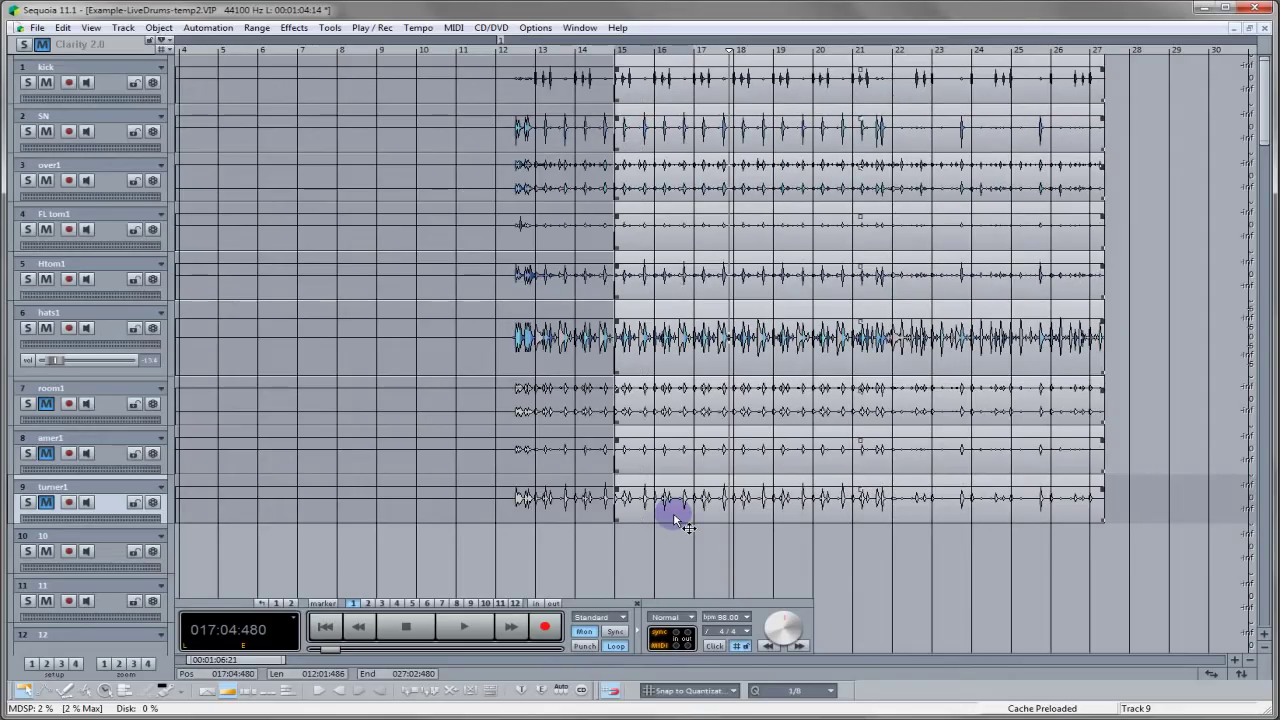
Step: Split the extended clips on all tracks at bar 17 and delete the part after it
click(688, 52)
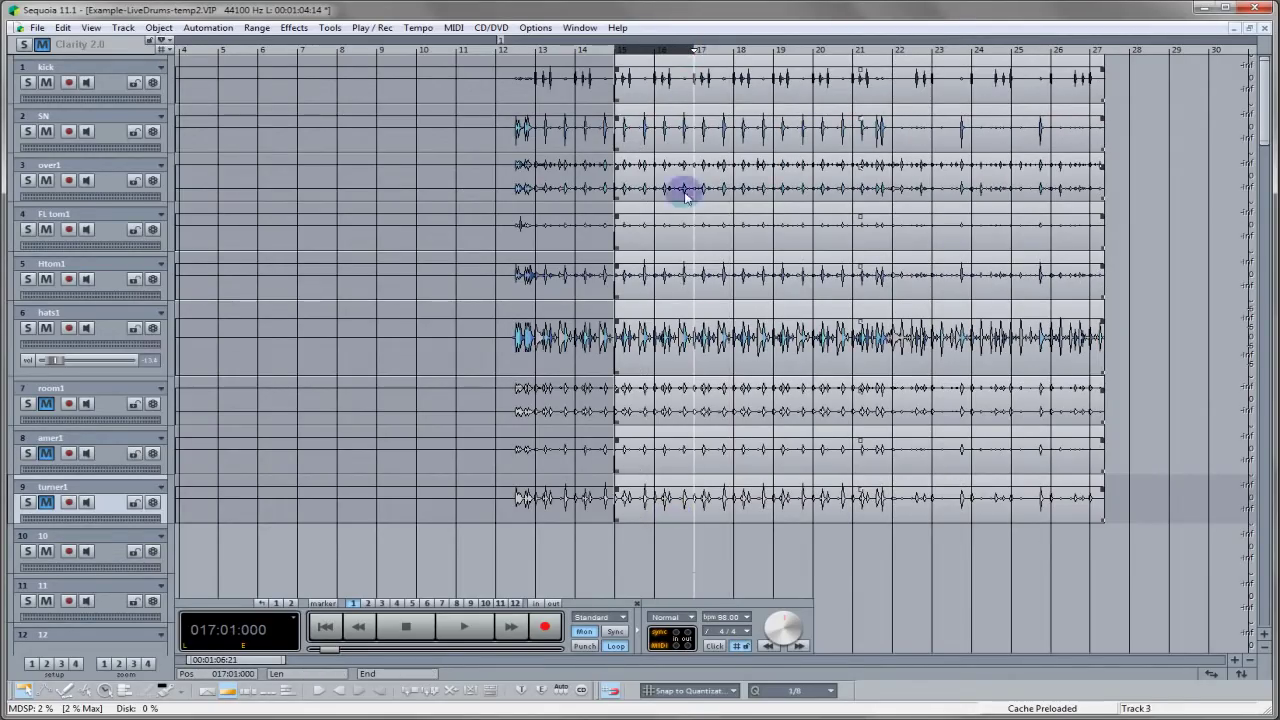
key(c)
key(ctrl+Up)
key(ctrl+Up)
key(ctrl+Up)
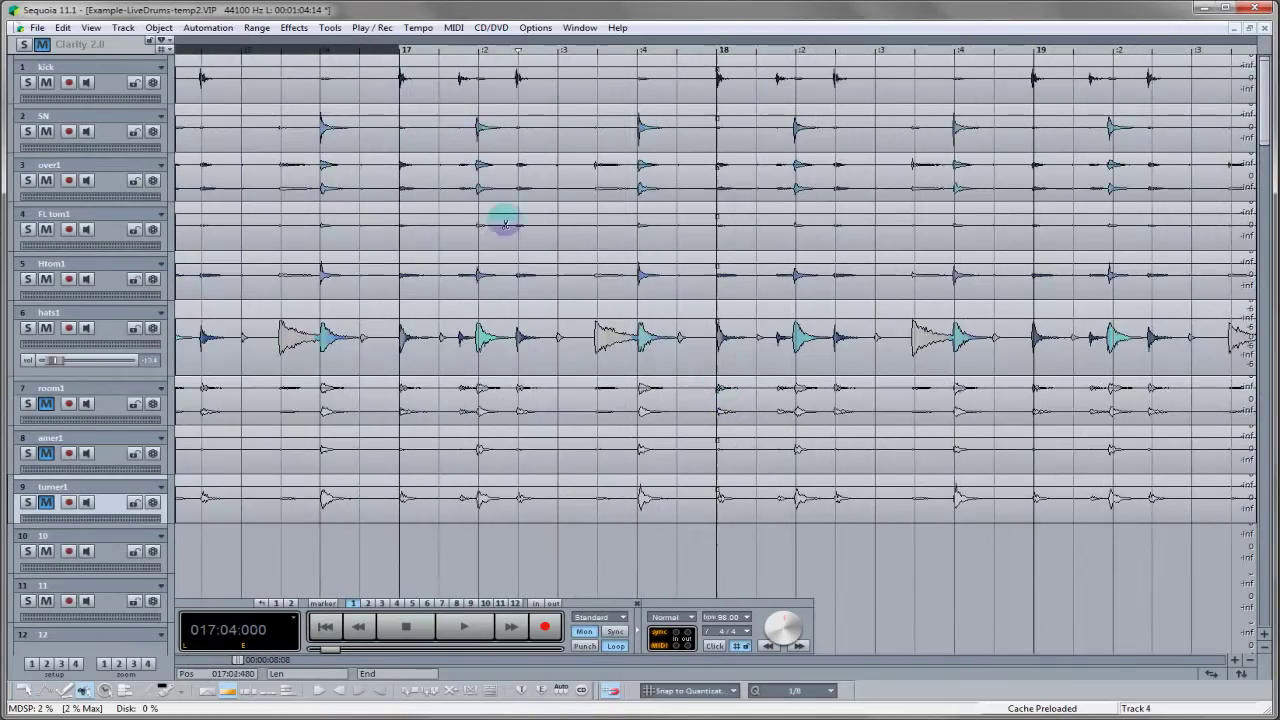
click(406, 231)
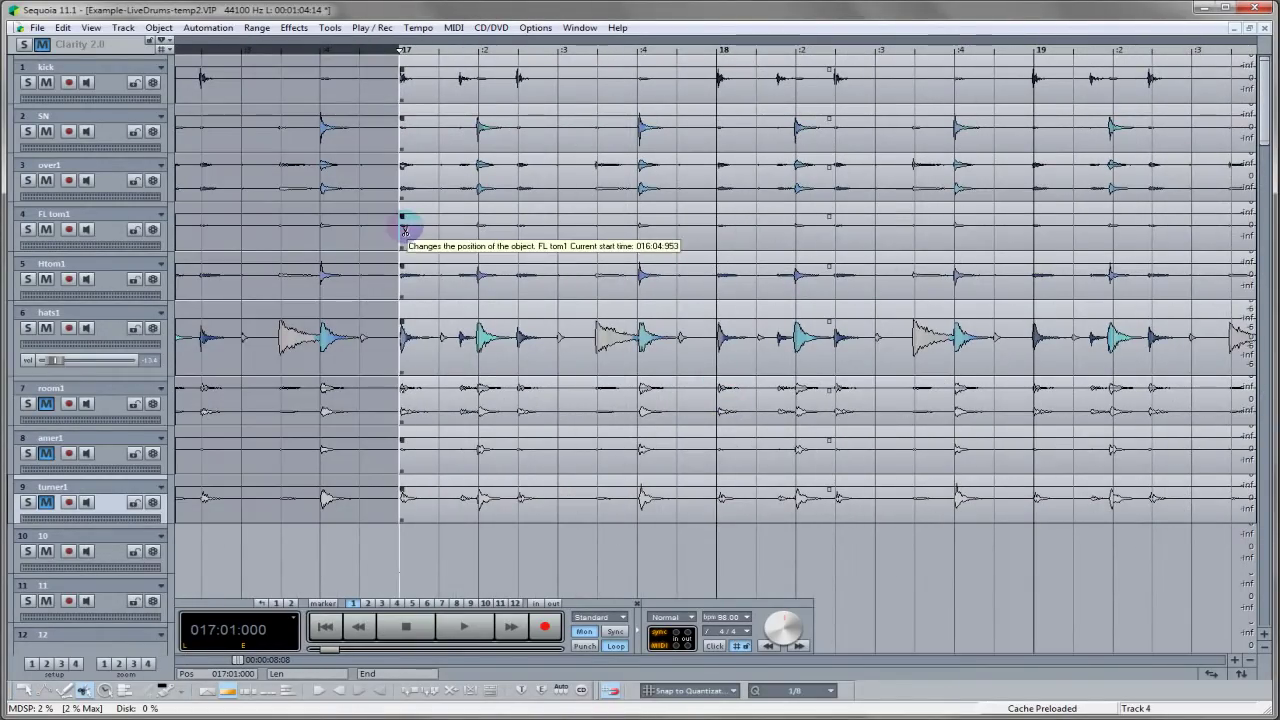
key(Delete)
Step: Trim the two-bar clips' ends to slightly before bar 17 and extend their starts to slightly before bar 15
scroll(405, 348, up, 2)
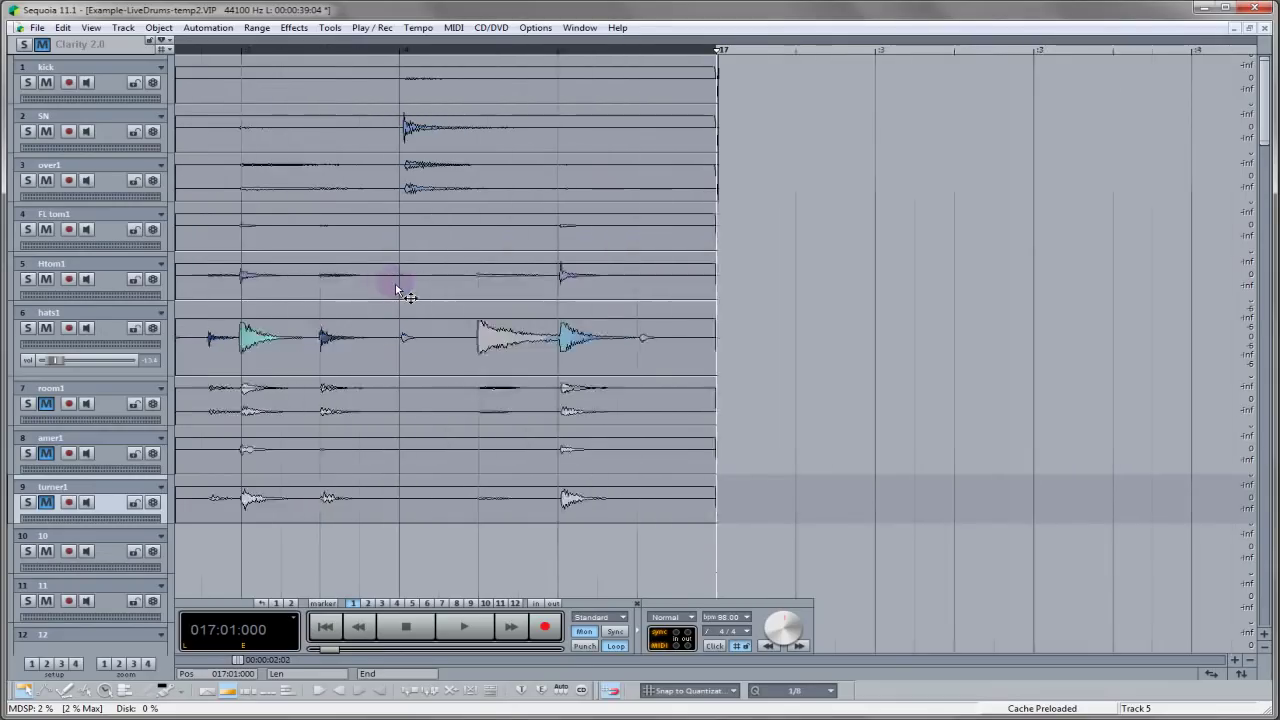
click(672, 408)
drag(715, 520, 706, 521)
click(703, 235)
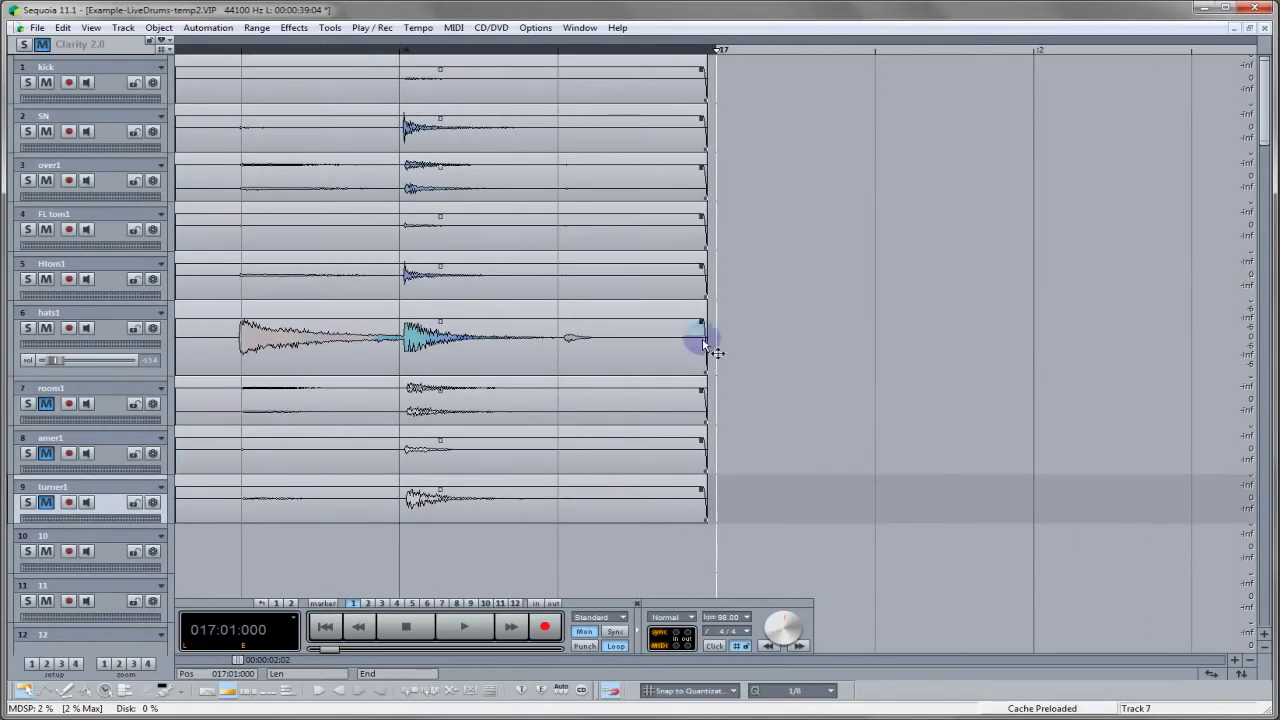
scroll(666, 582, down, 3)
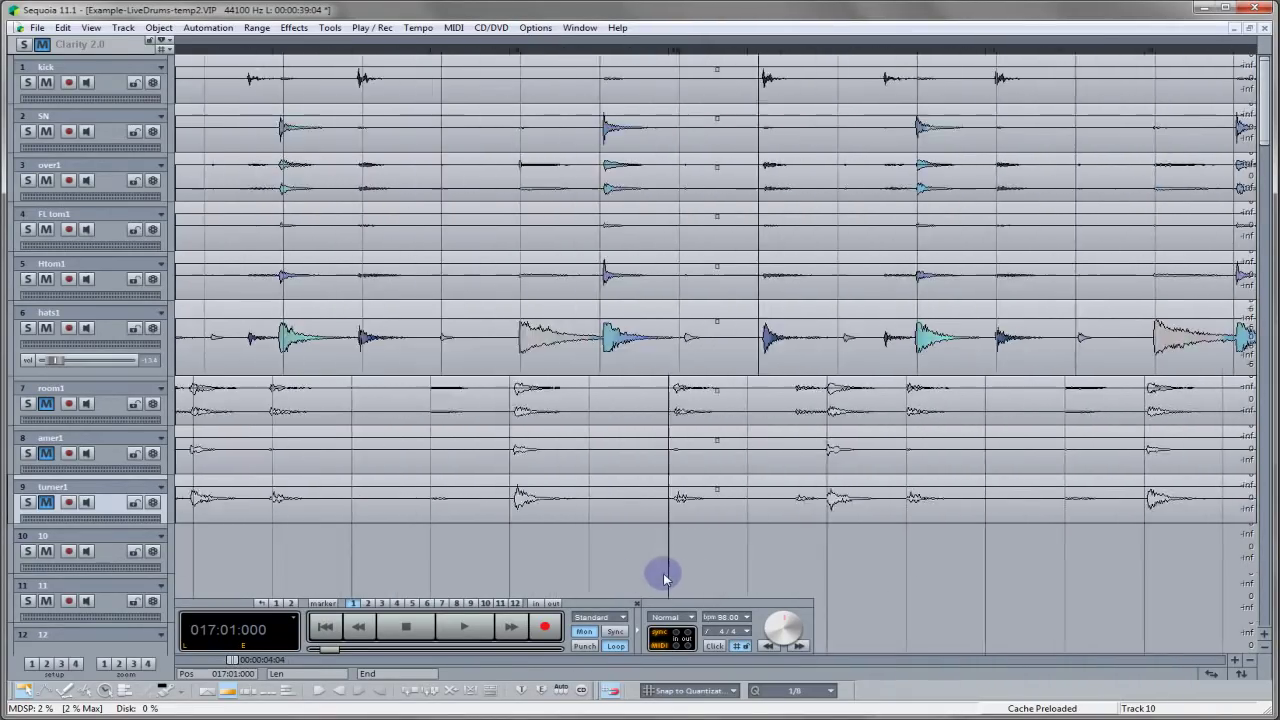
scroll(667, 580, left, 10)
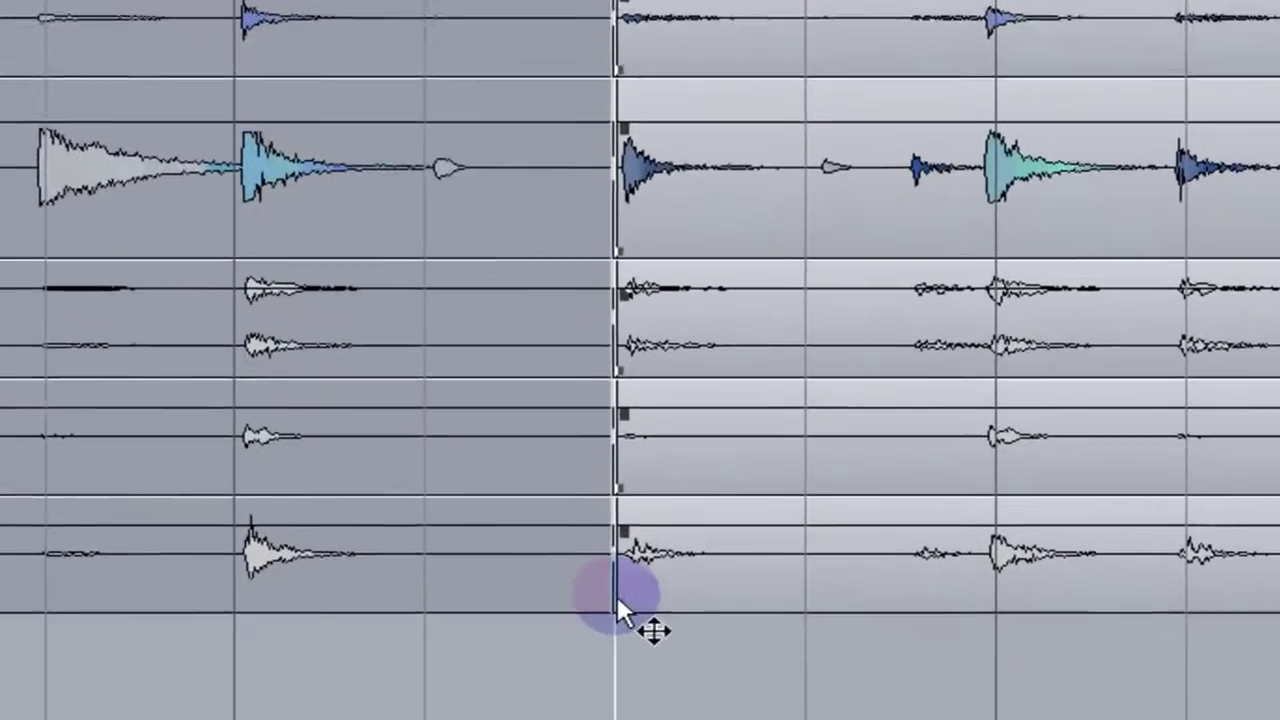
drag(607, 597, 588, 602)
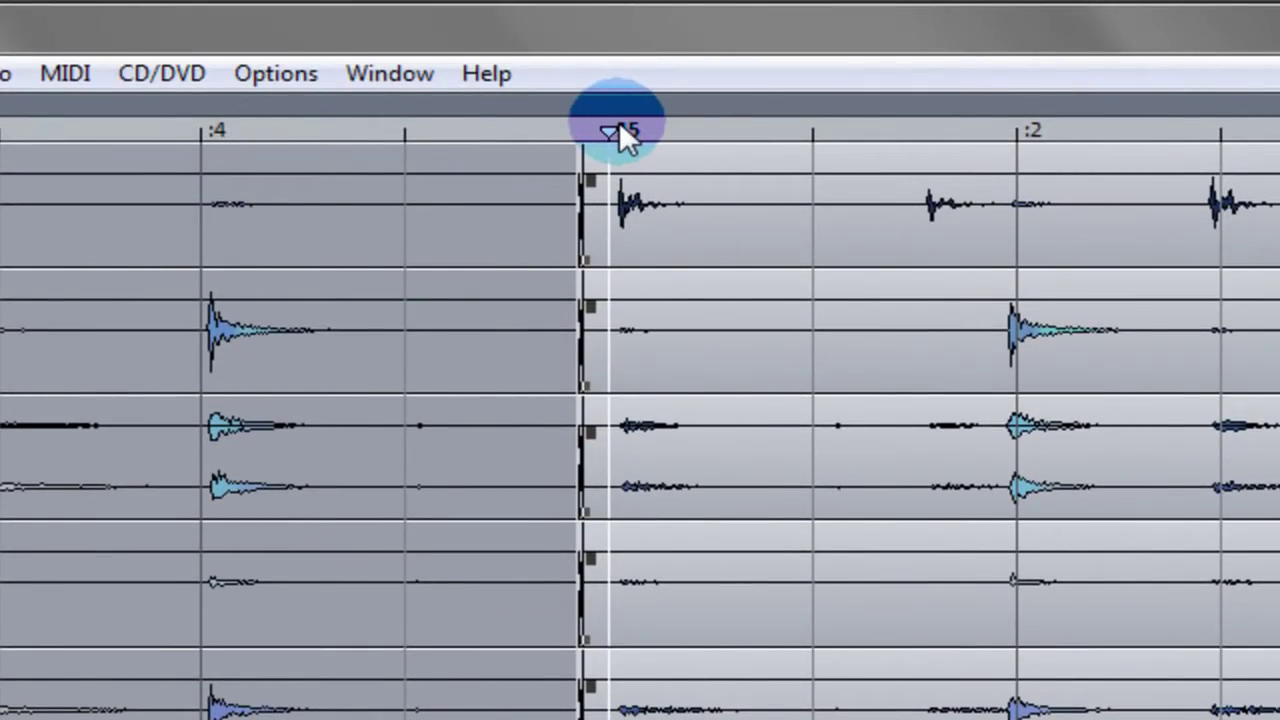
Step: Place the play cursor exactly on bar 15 and set a hotspot there for the selected clips
mouse_move(620, 136)
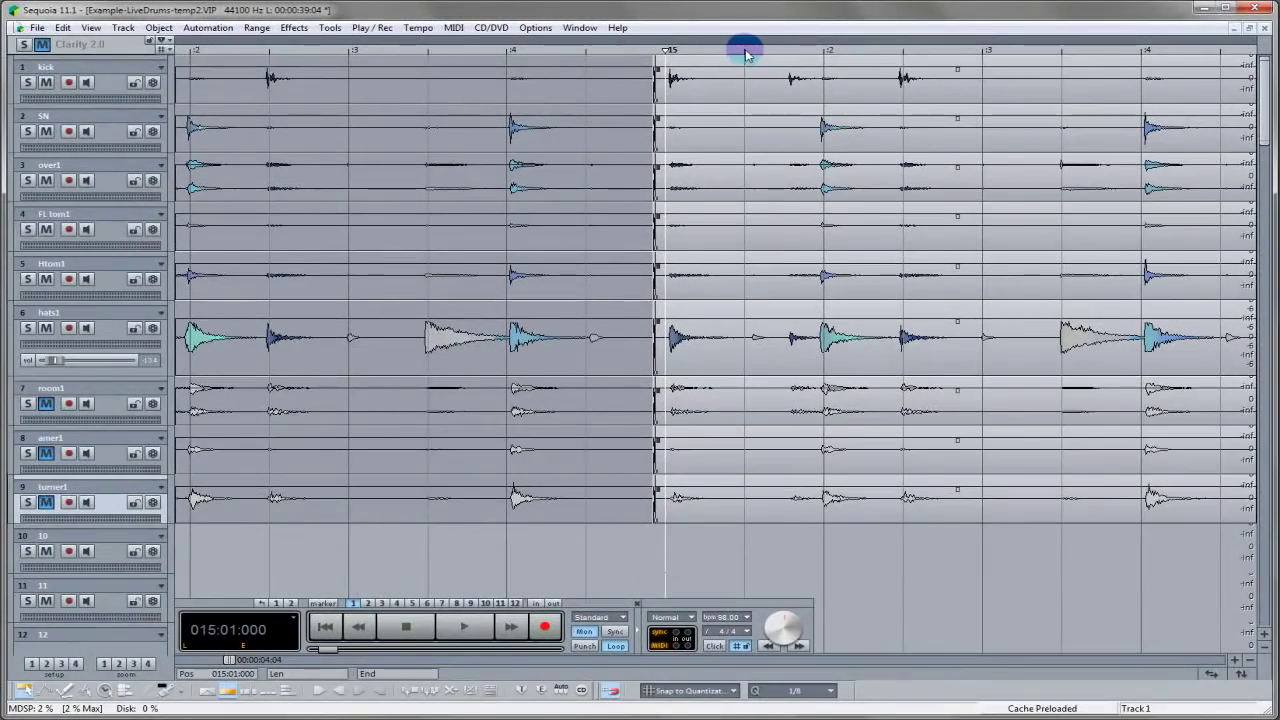
click(745, 50)
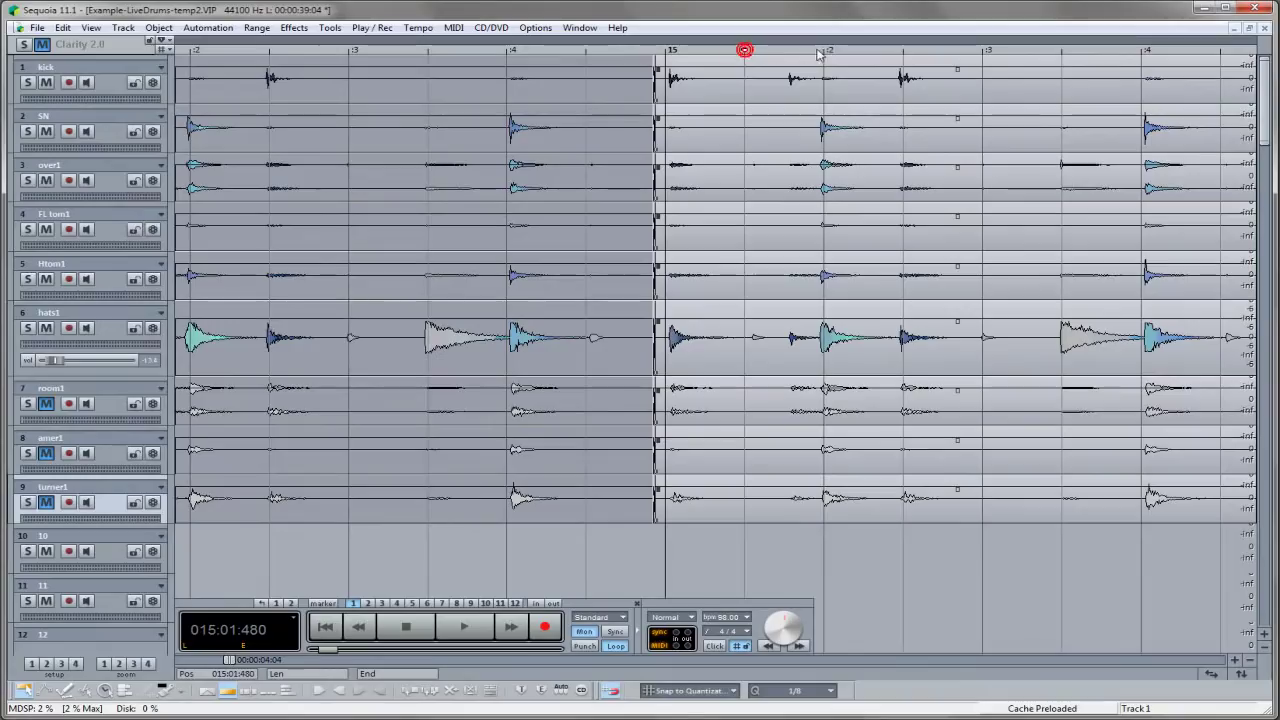
click(981, 51)
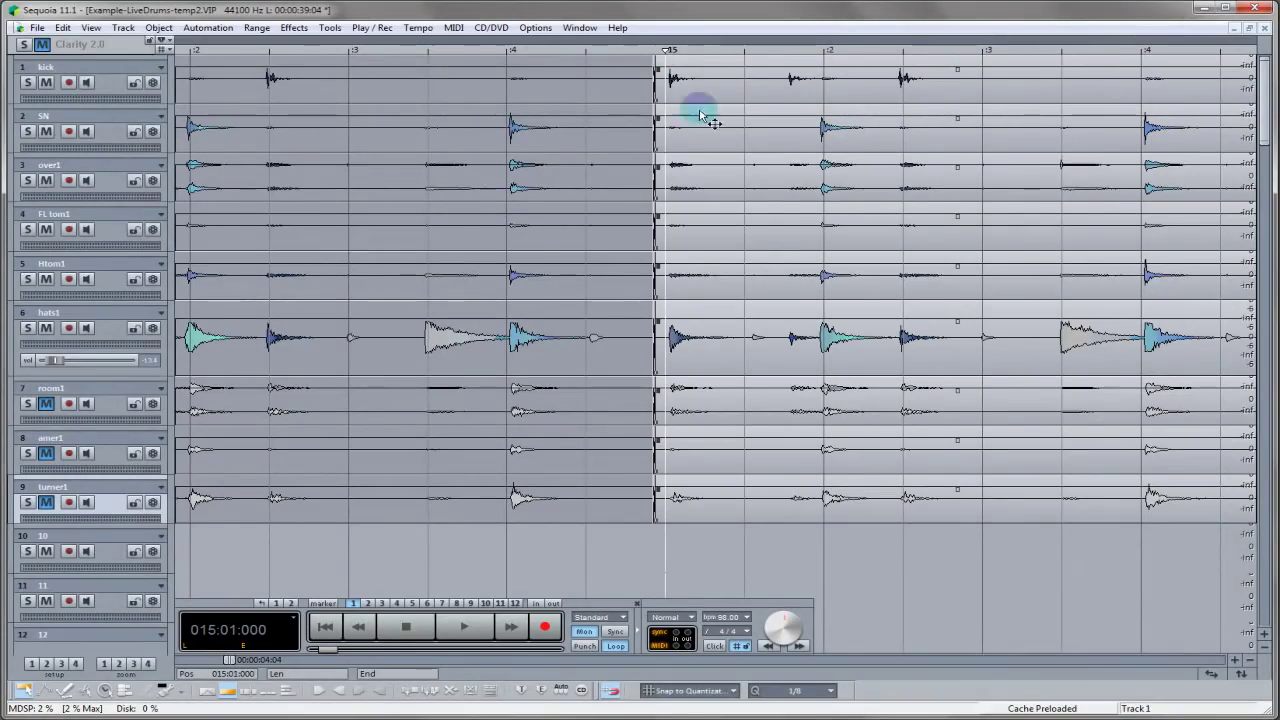
click(162, 28)
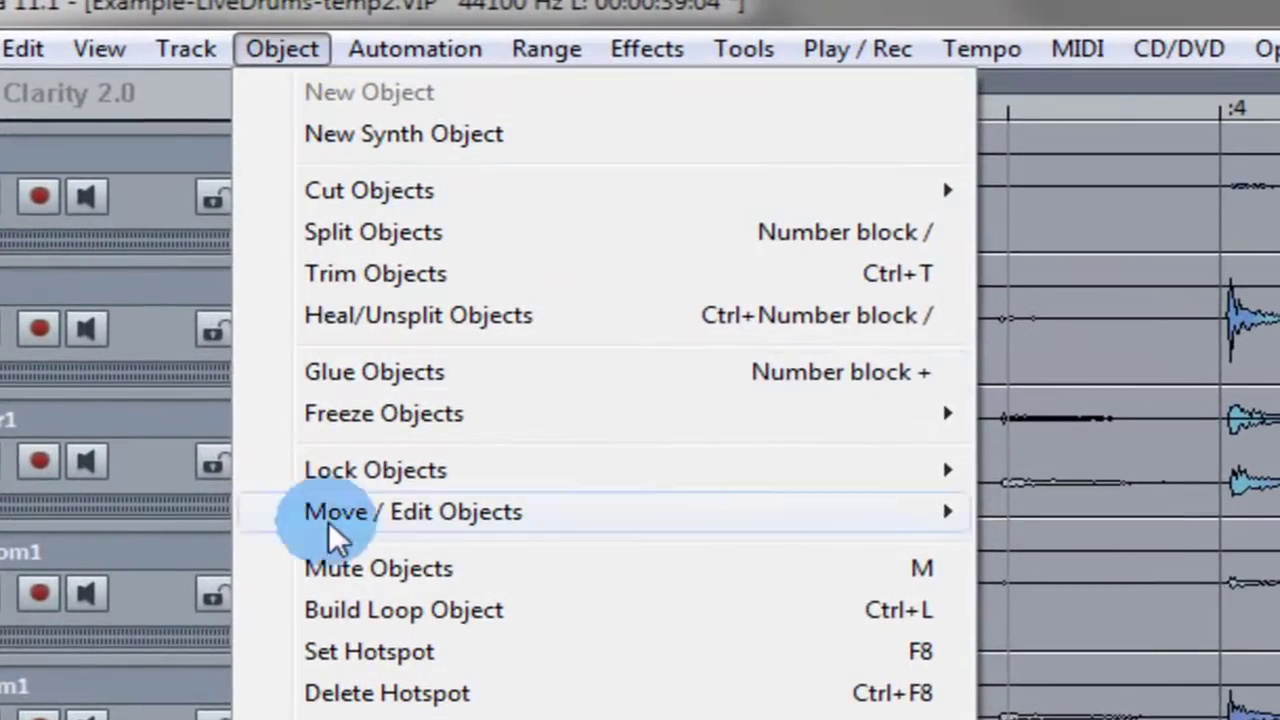
click(310, 568)
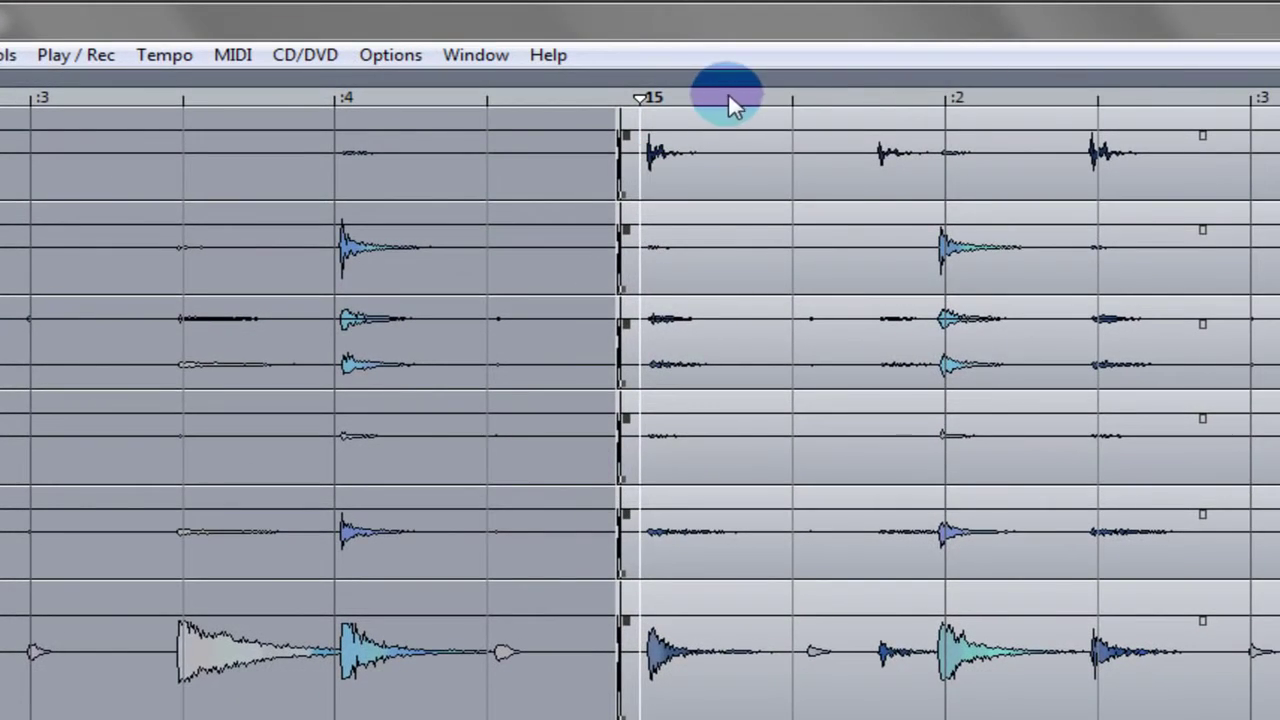
click(754, 98)
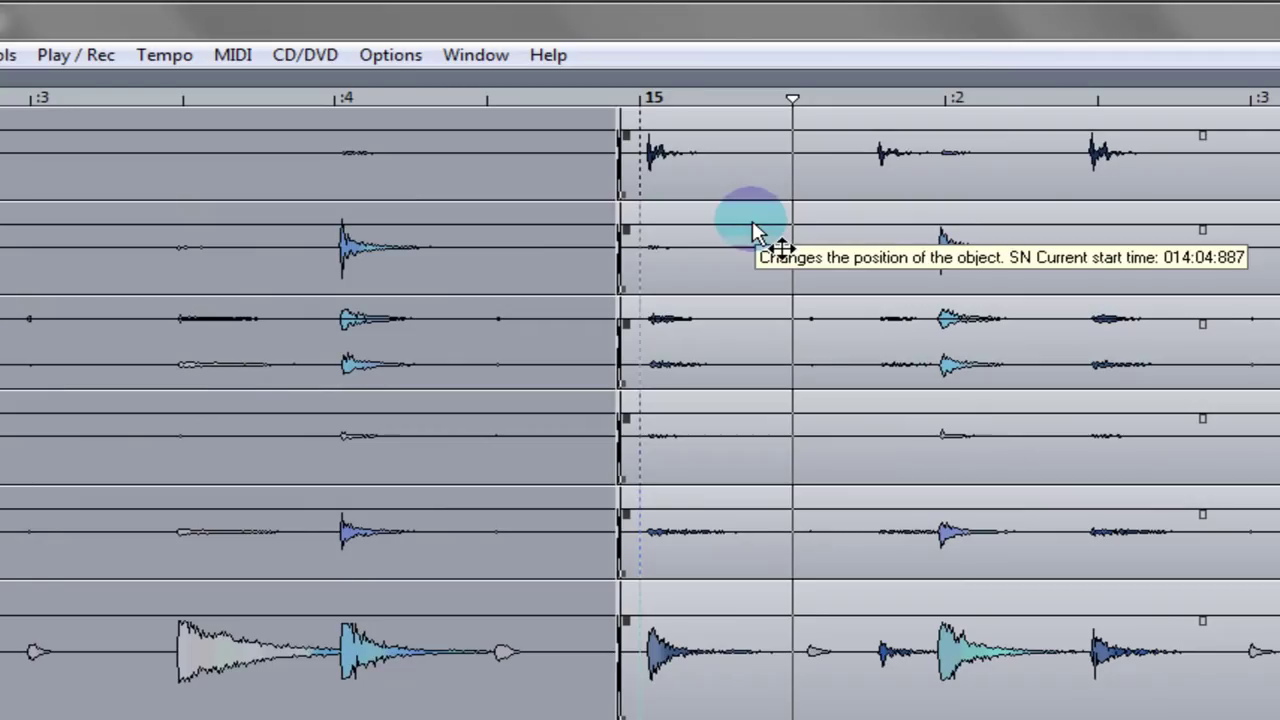
Step: Try snapping the clips' hotspot to the half beat after beat 2 of bar 15, and move them back to bar 15
click(667, 172)
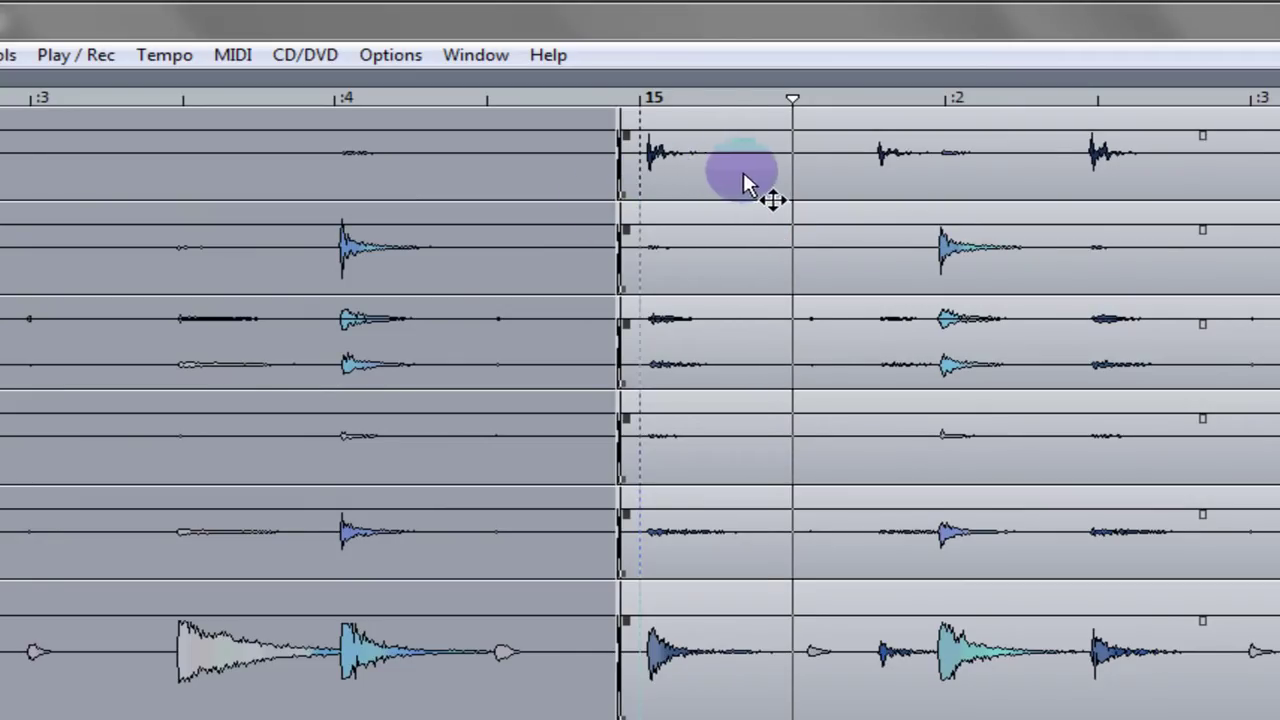
drag(757, 182, 1102, 180)
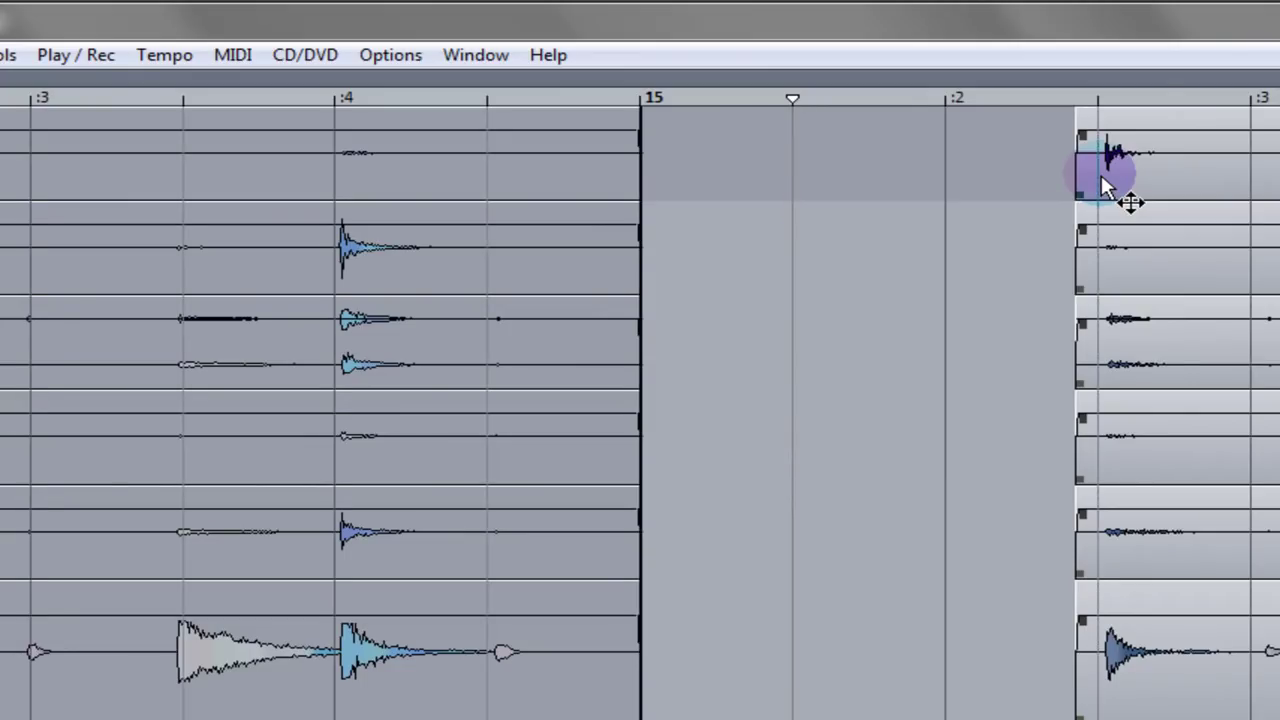
drag(1195, 174, 778, 192)
Step: Copy the two-bar clips on all tracks so that the copy's hotspot snaps to bar 17
key(ctrl+Down)
key(ctrl+Down)
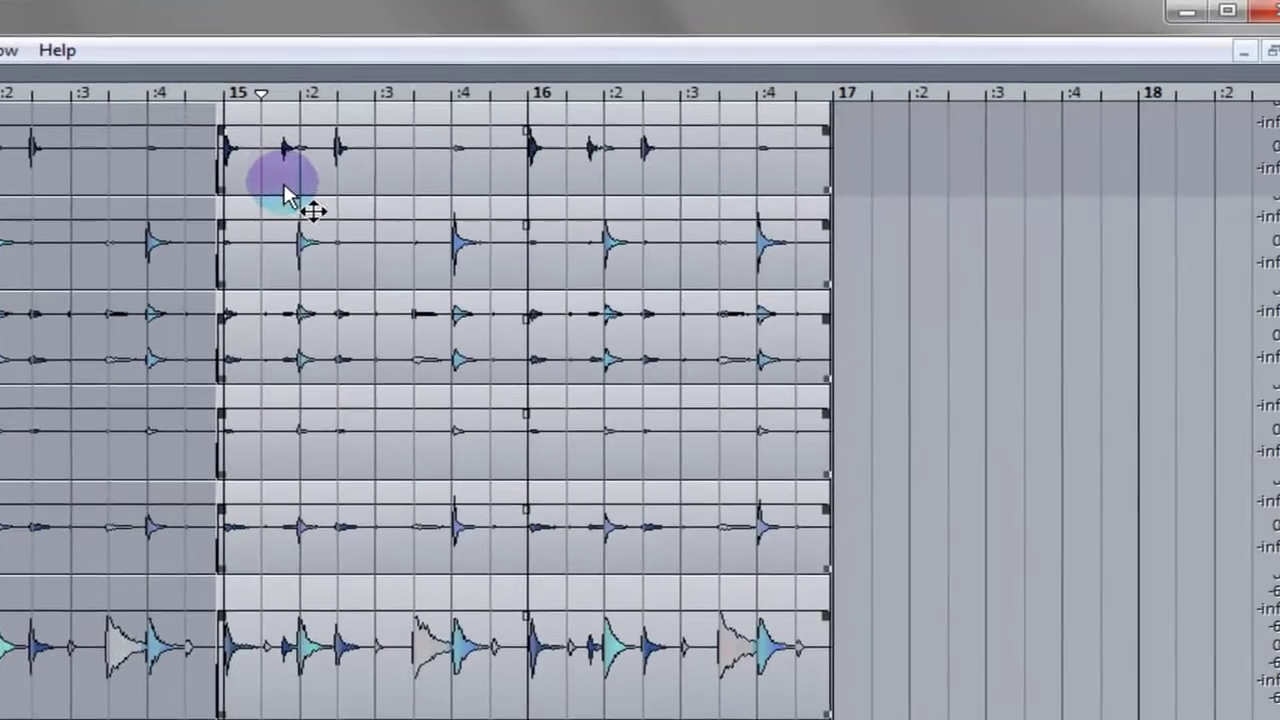
drag(285, 195, 785, 135)
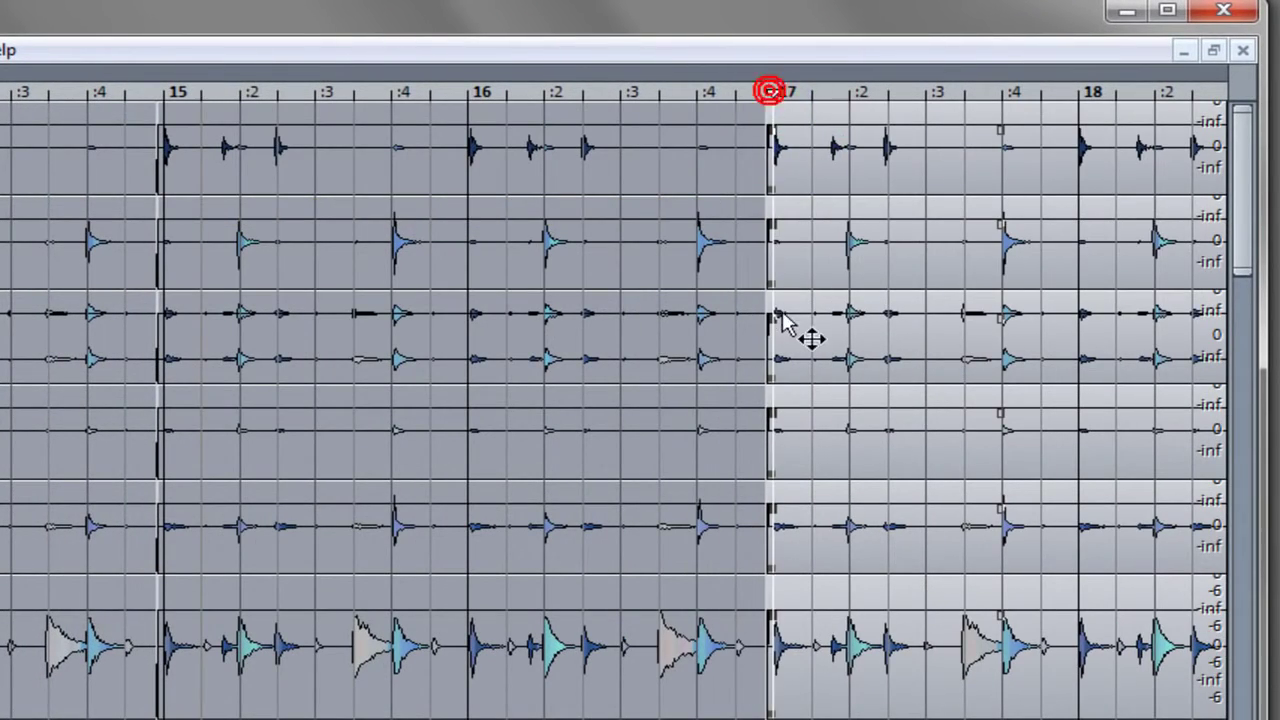
Step: Examine the overlap between the original and copied clips at bar 17 and play across it
click(771, 92)
key(ctrl+Up)
key(ctrl+Up)
key(ctrl+Up)
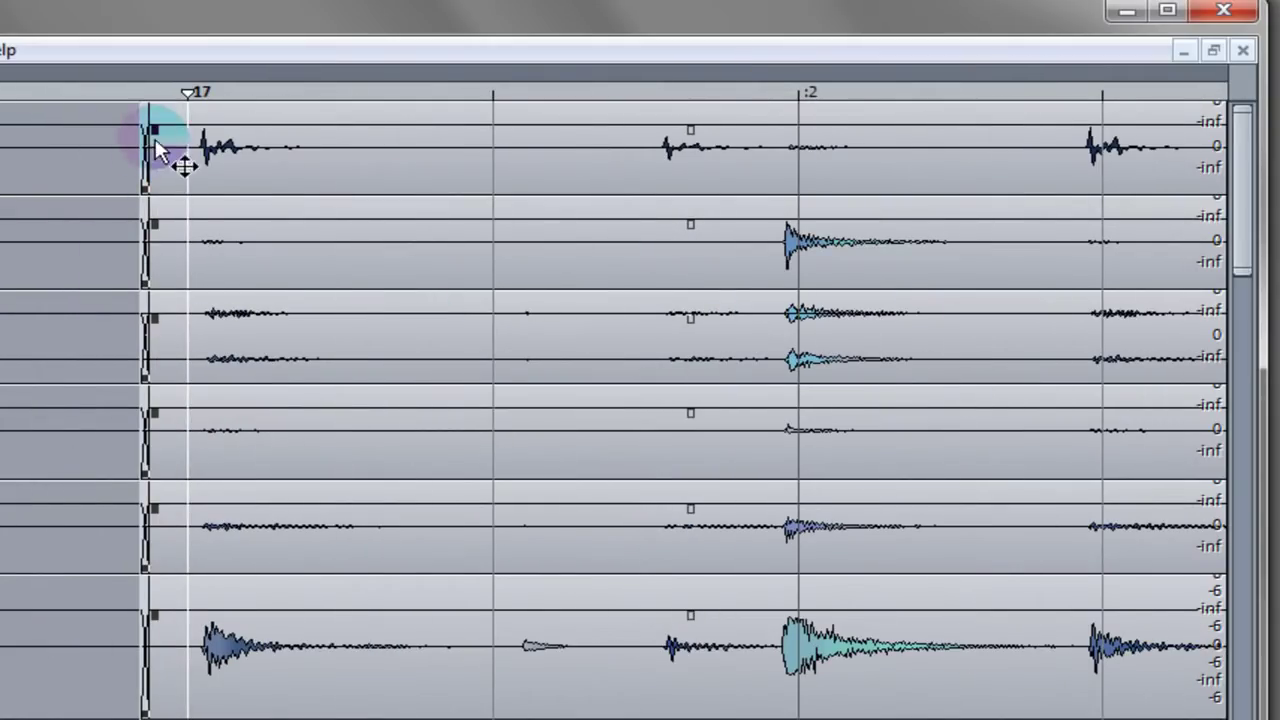
scroll(157, 143, down, 2)
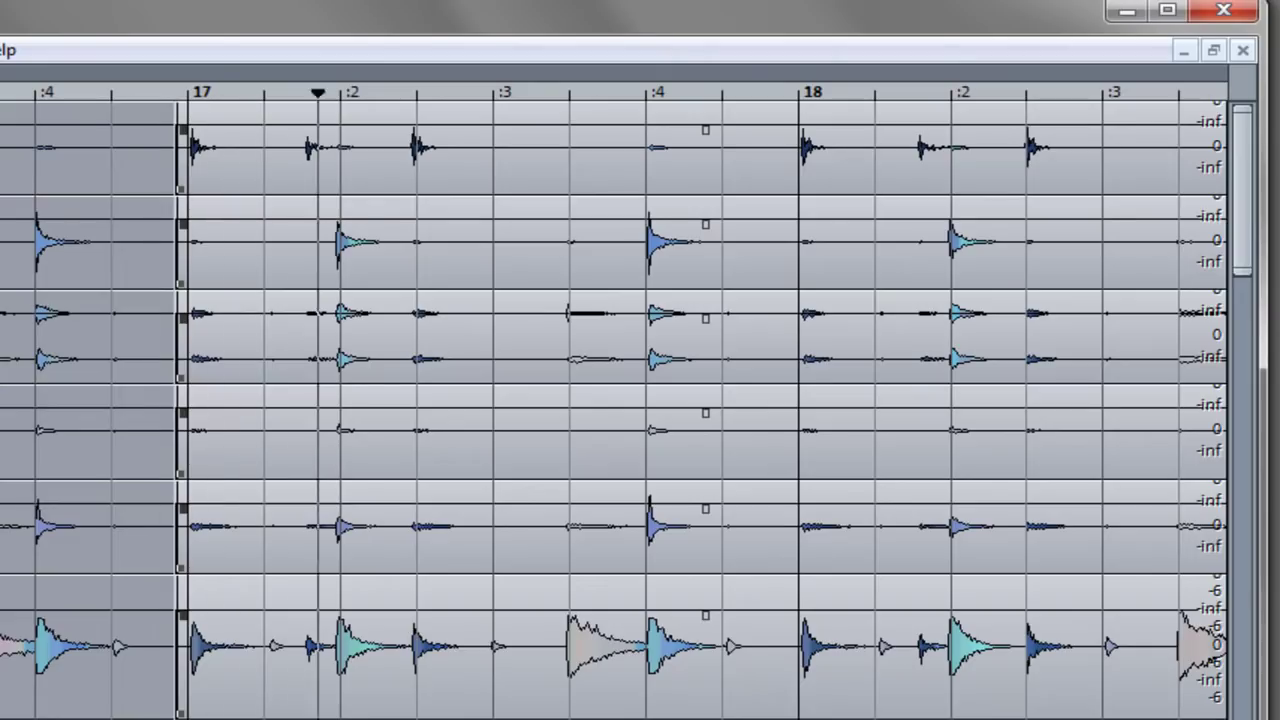
key(space)
Step: Place further copies of the two-bar clips at bars 19, 21 and 23, and play back from the middle of bar 16
key(ctrl+Down)
key(ctrl+Down)
click(214, 629)
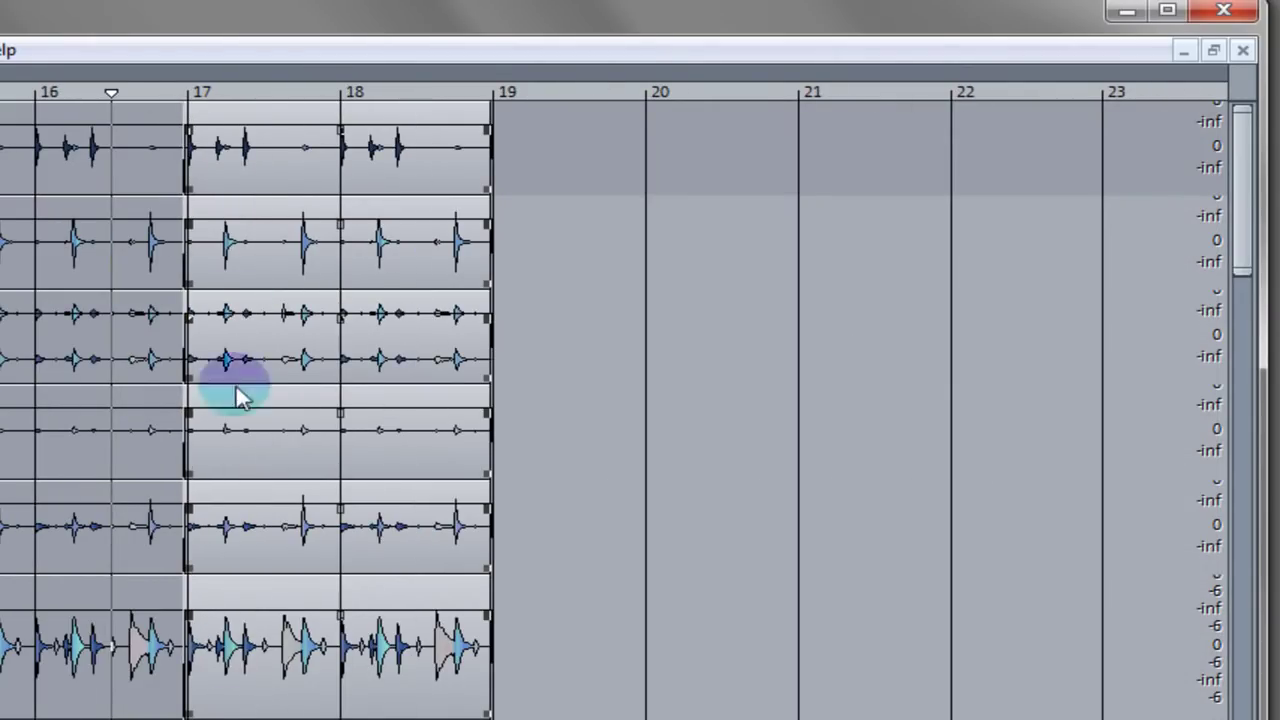
drag(224, 164, 857, 172)
drag(1163, 137, 2, 645)
drag(2, 700, 1182, 719)
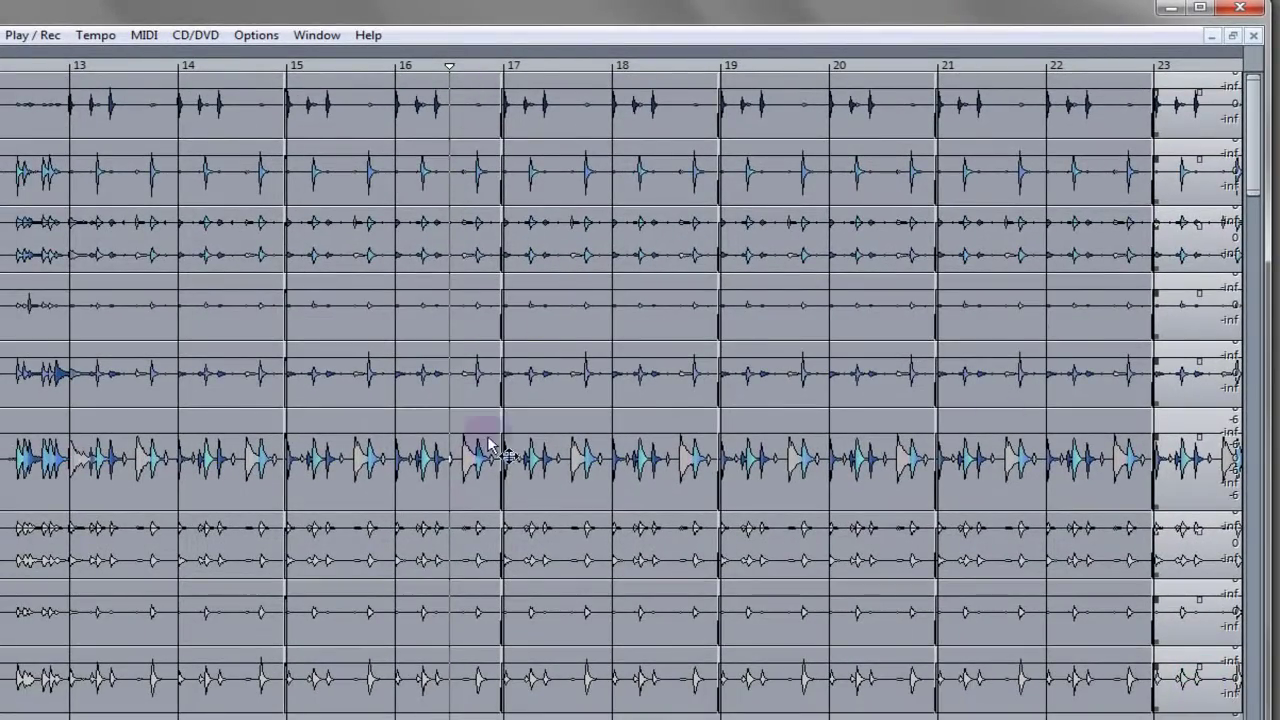
key(space)
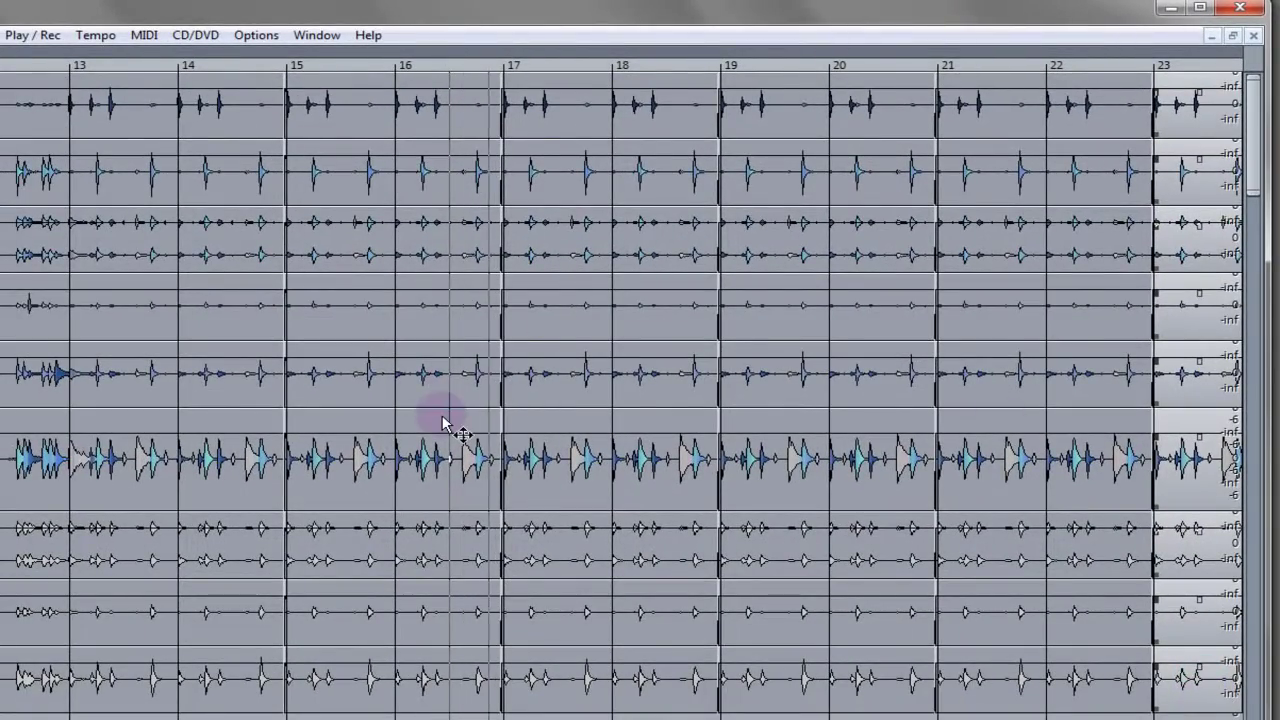